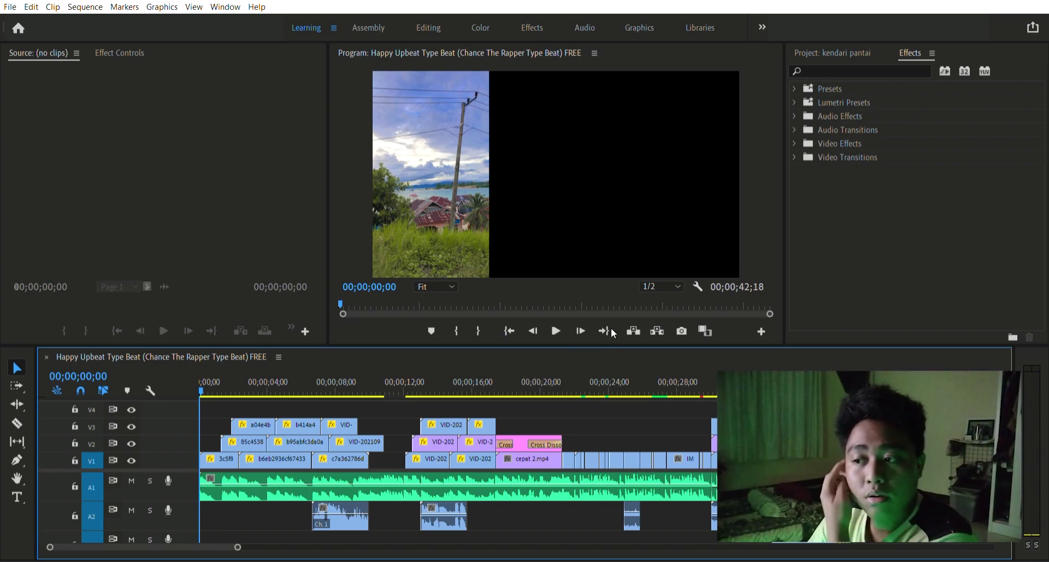
- Play the sequence from its beginning to review the opening split-screen clips on V1, V2 and V3
click(201, 378)
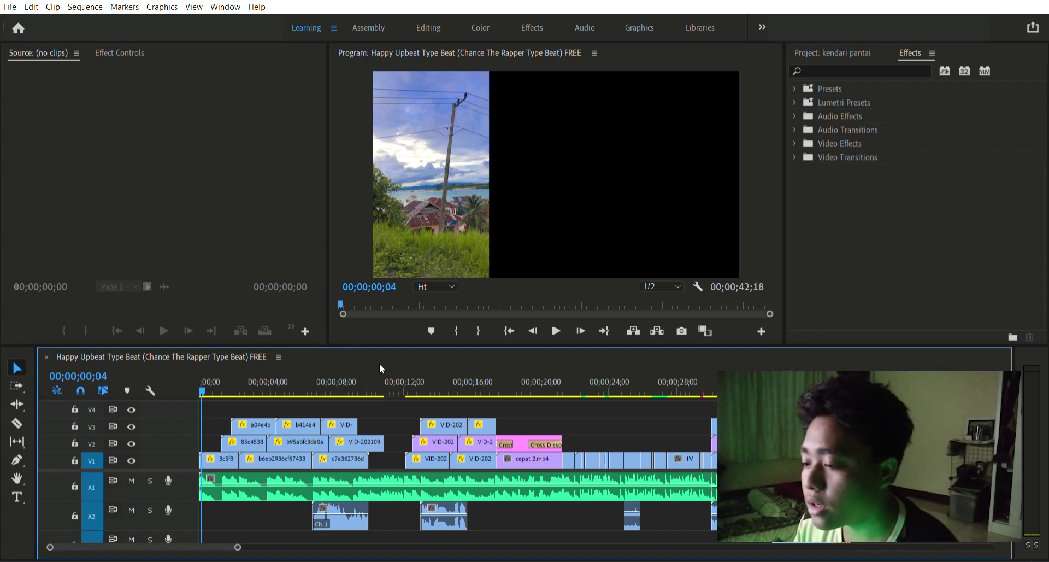
click(205, 378)
mouse_move(205, 376)
mouse_down()
mouse_move(222, 392)
mouse_move(214, 371)
mouse_move(199, 372)
mouse_up()
key(space)
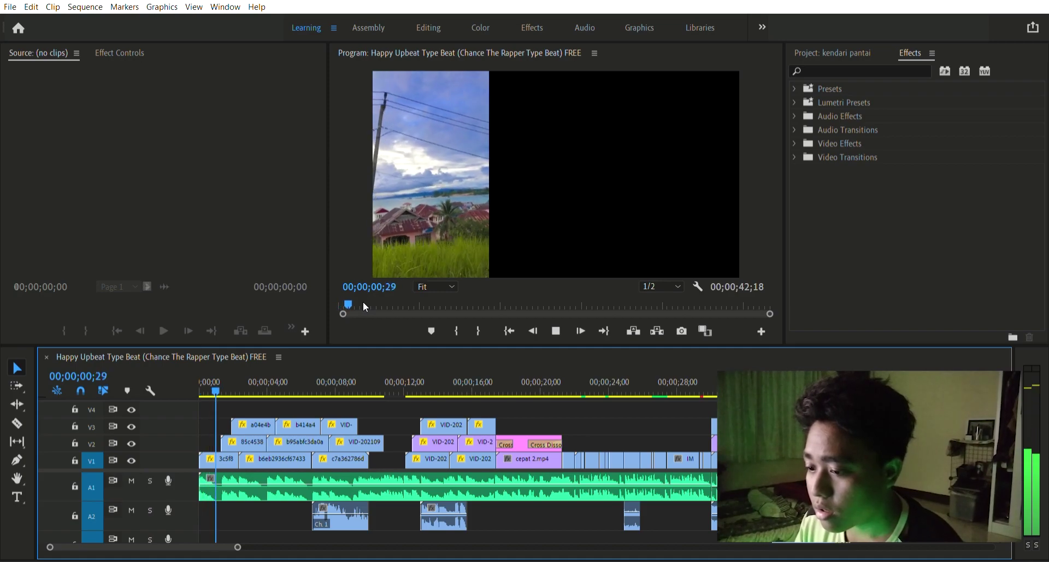
key(space)
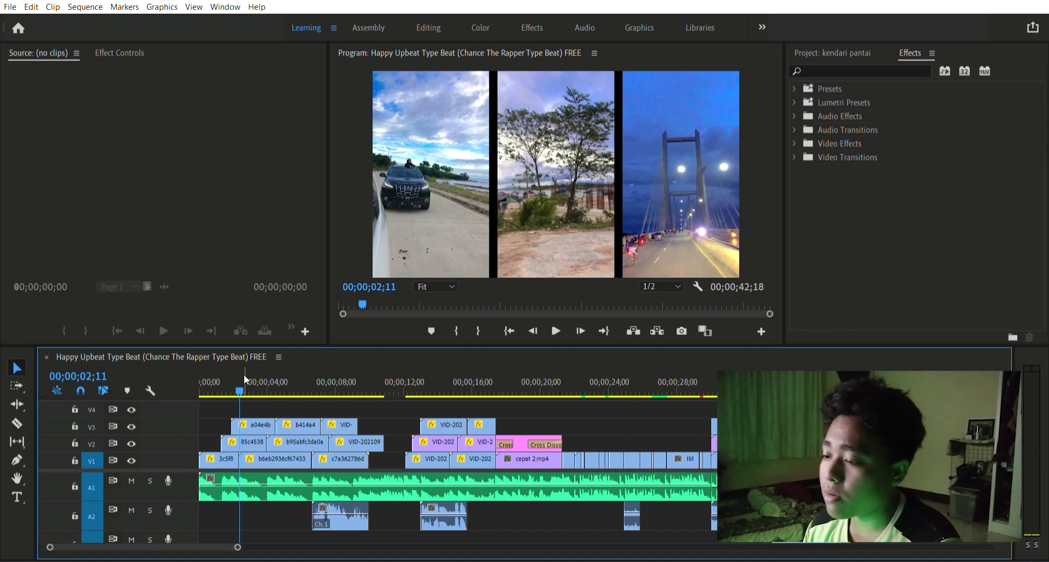
- Replay from 00;00;01;01 to check how the second and third split-screen clips come in
drag(241, 375, 219, 381)
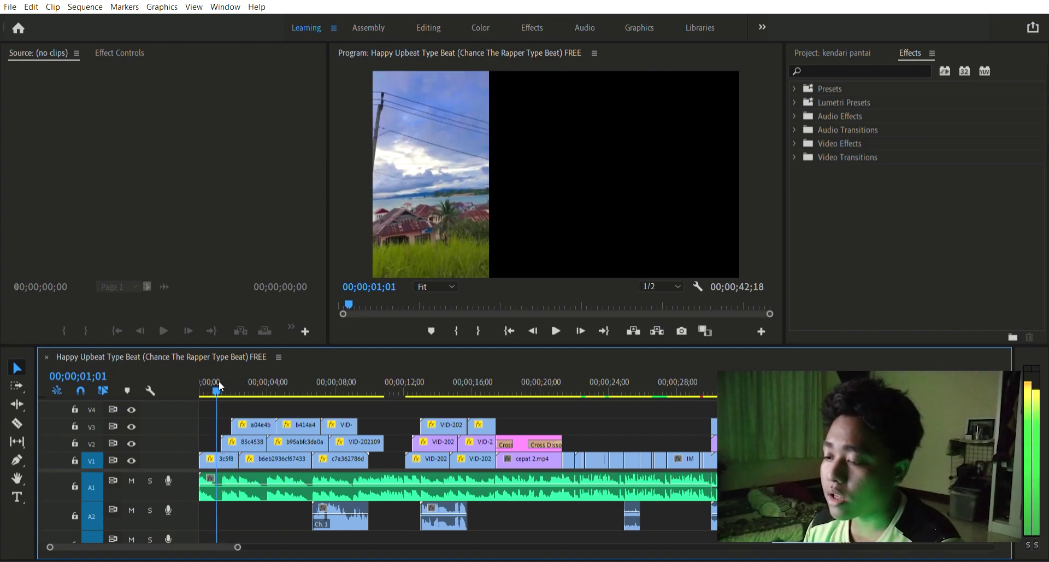
click(560, 316)
key(space)
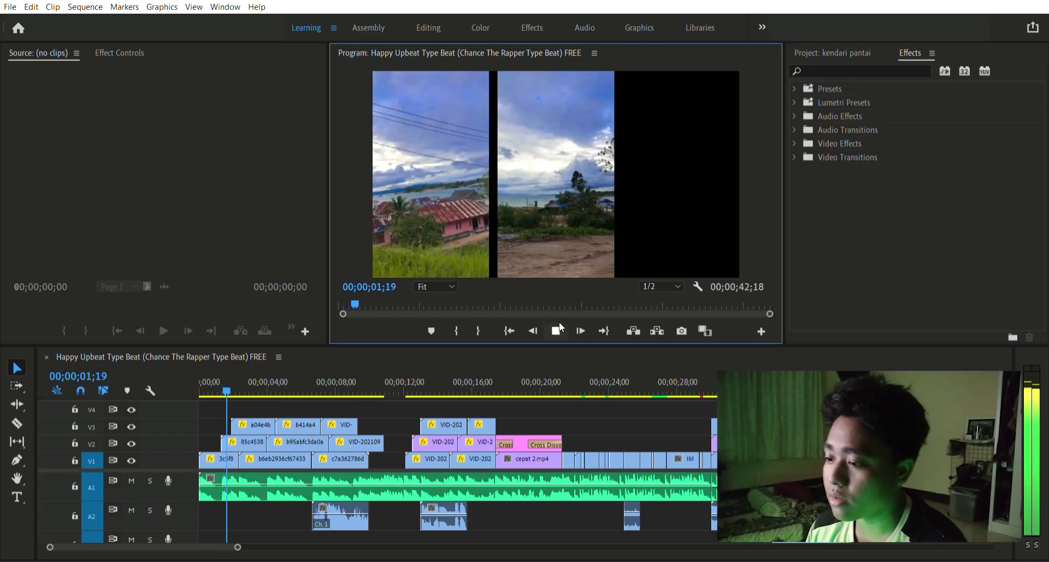
key(space)
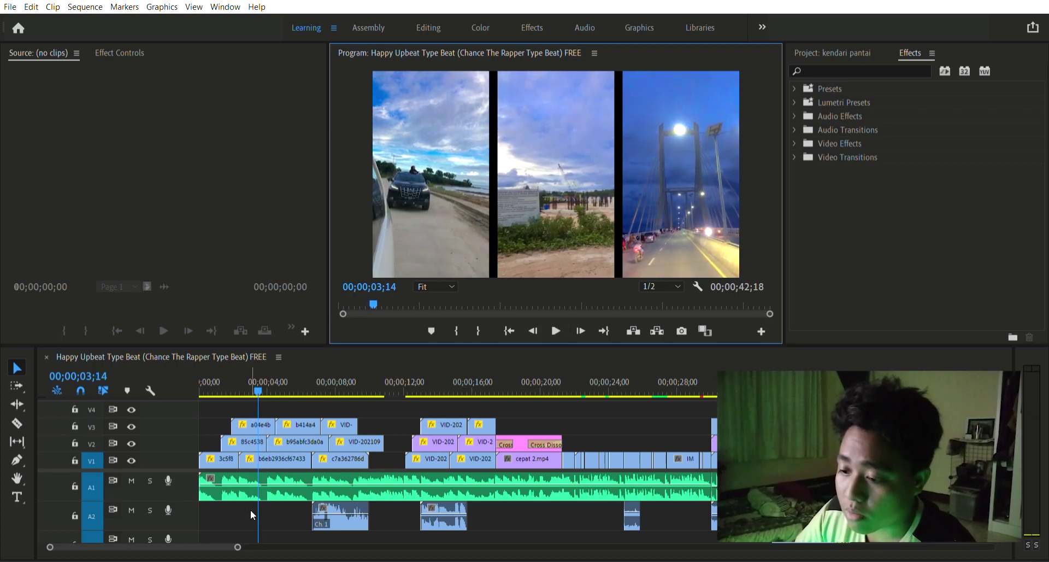
- Enlarge the timeline's time scale and replay from about 1 second through the second set of split-screen clips
drag(238, 546, 193, 546)
drag(276, 379, 226, 377)
click(560, 317)
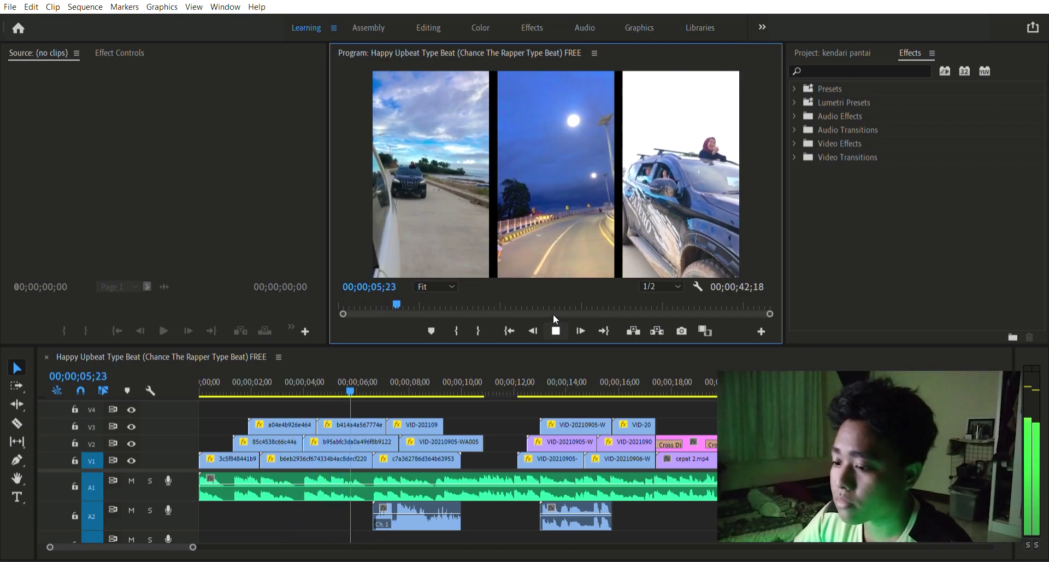
key(space)
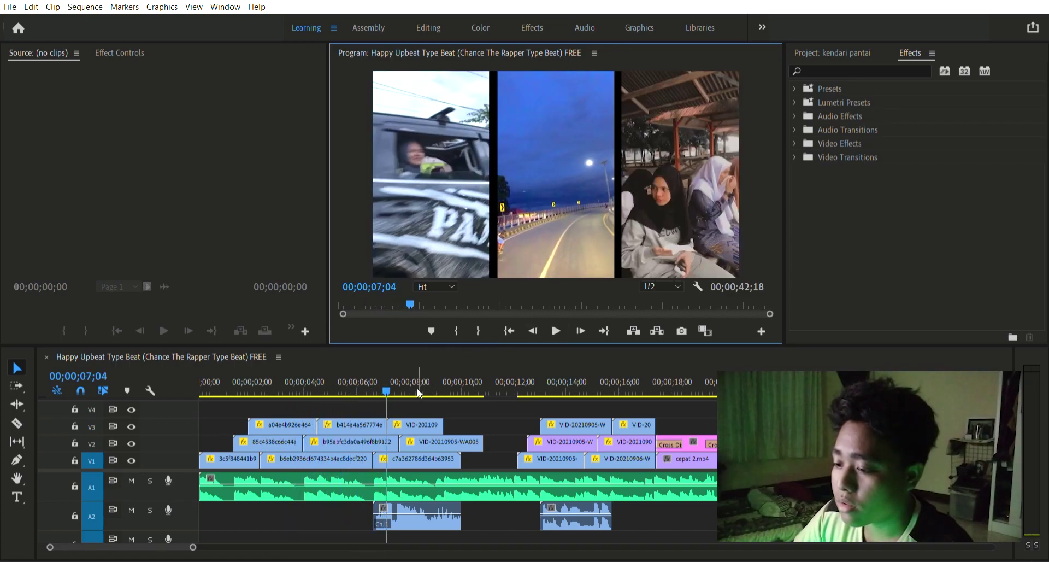
- Replay from 00;00;04;13 and 00;00;04;25 to examine the cuts between the first and later split-screen clips
drag(387, 378, 315, 378)
click(555, 330)
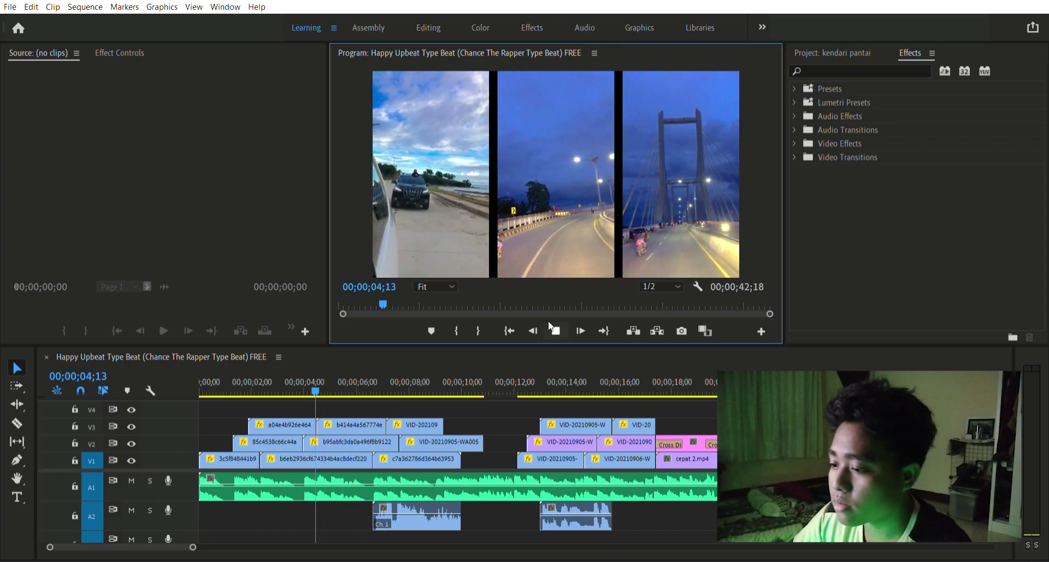
key(space)
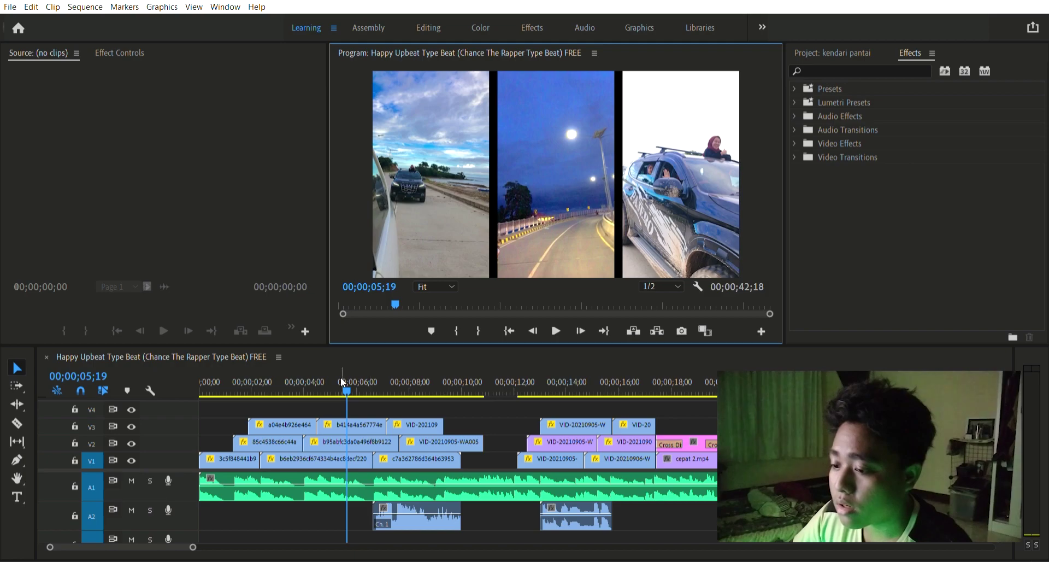
drag(342, 376, 332, 377)
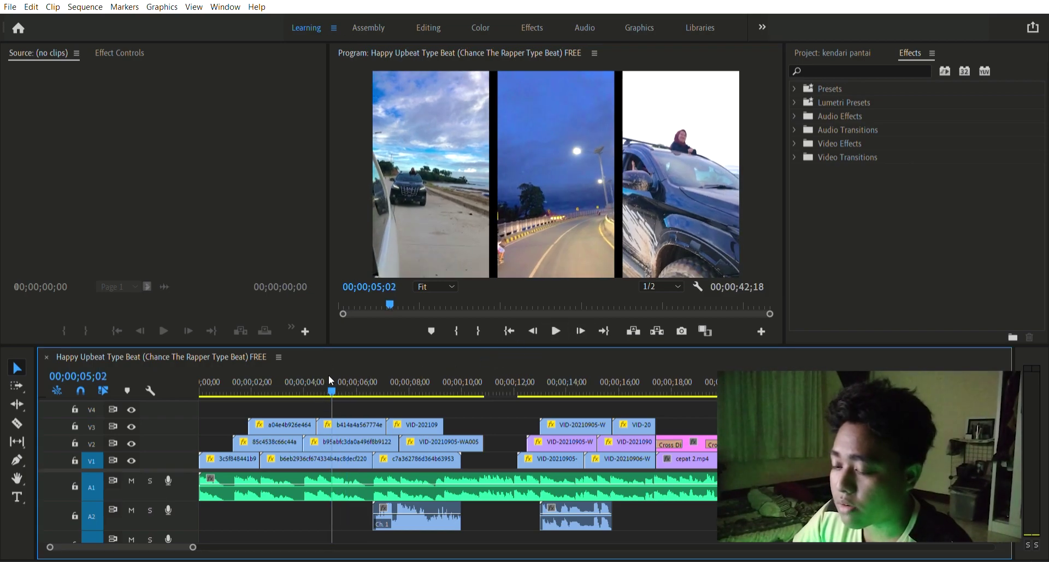
drag(329, 375, 325, 376)
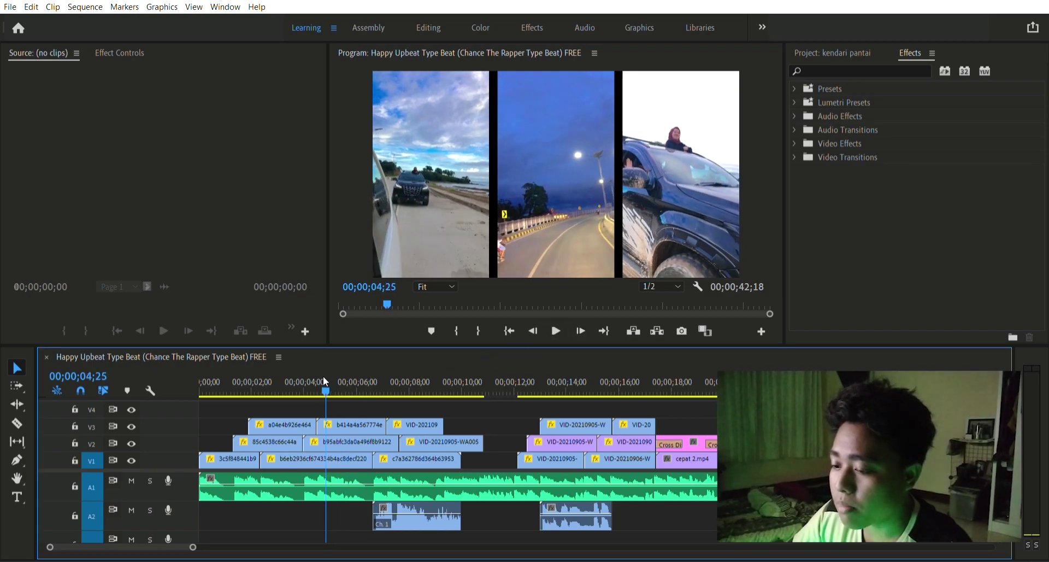
click(559, 323)
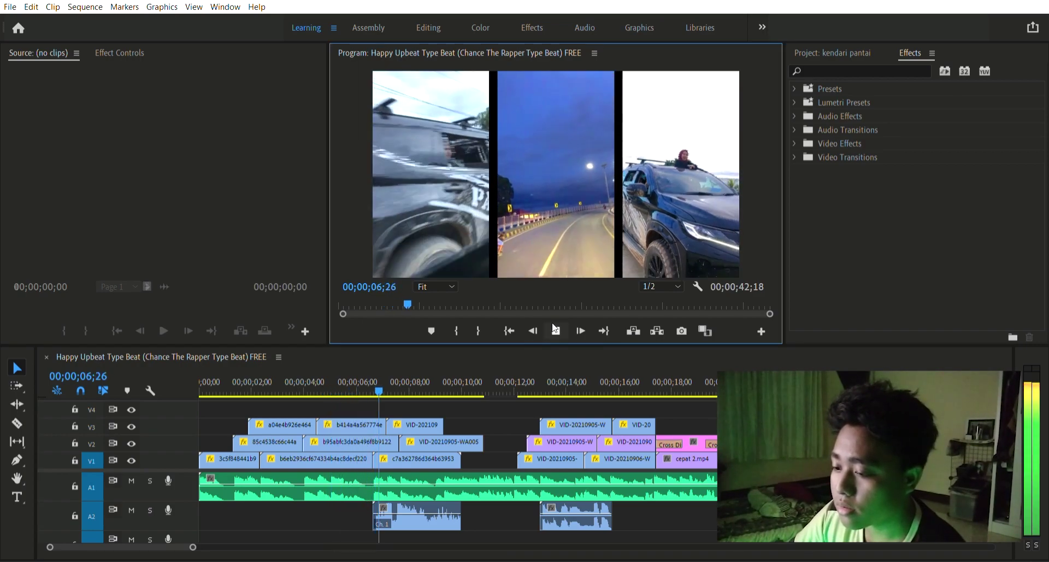
key(space)
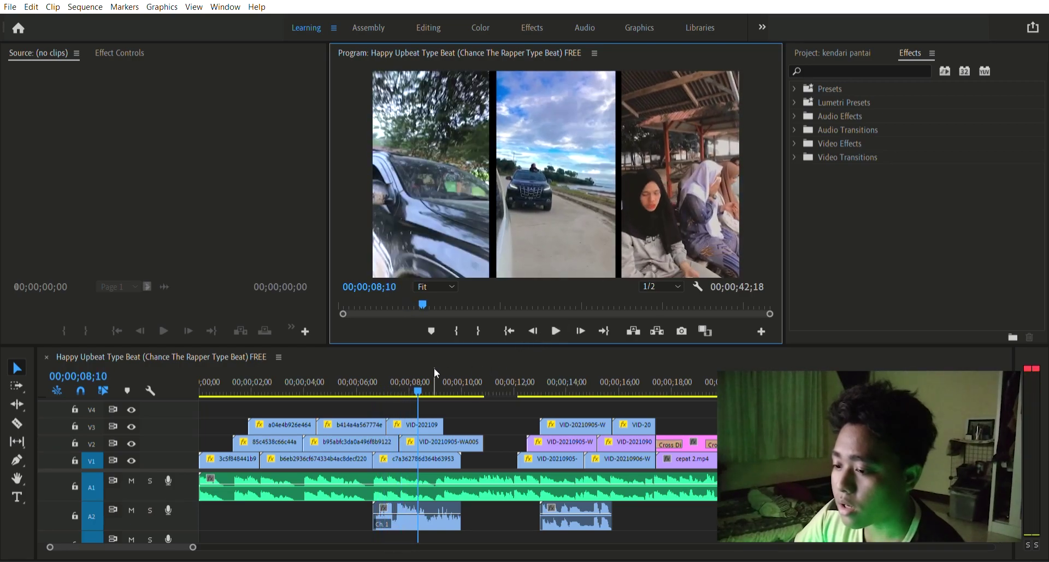
- Replay twice from 00;00;06;18 to check the clip changes where the first A2 audio clip starts
drag(418, 375, 372, 382)
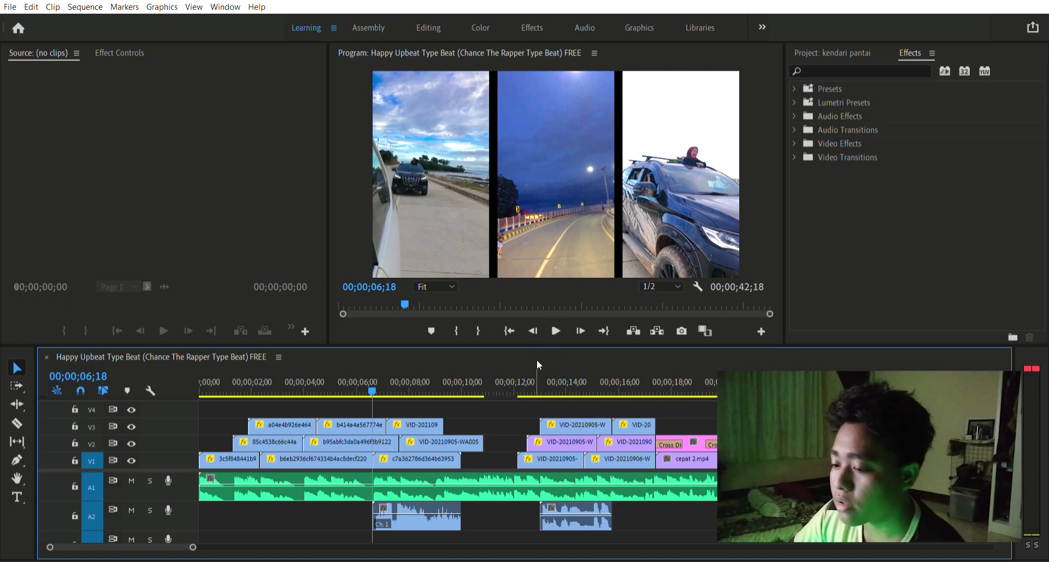
key(space)
key(space)
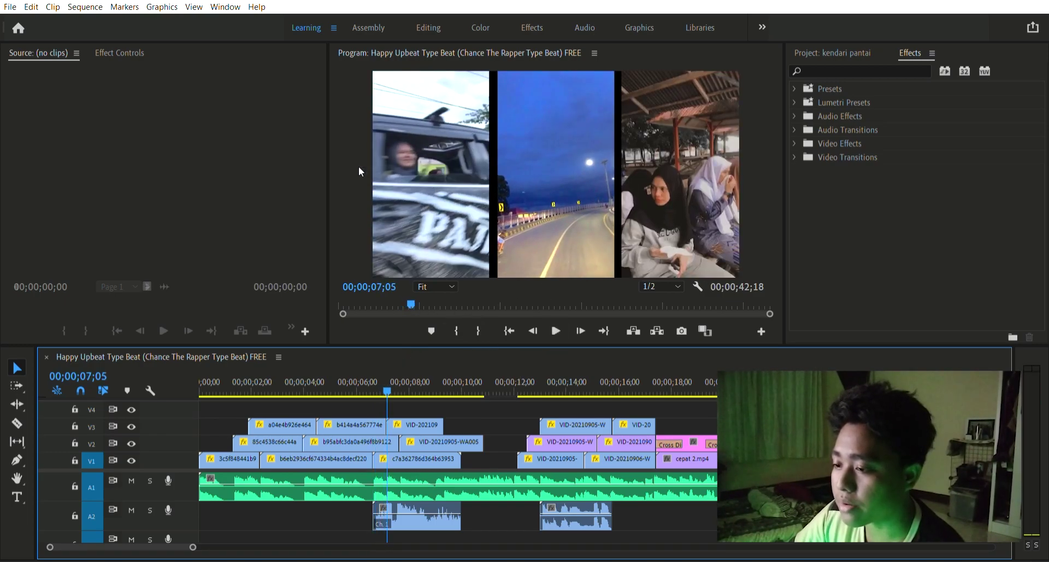
click(375, 376)
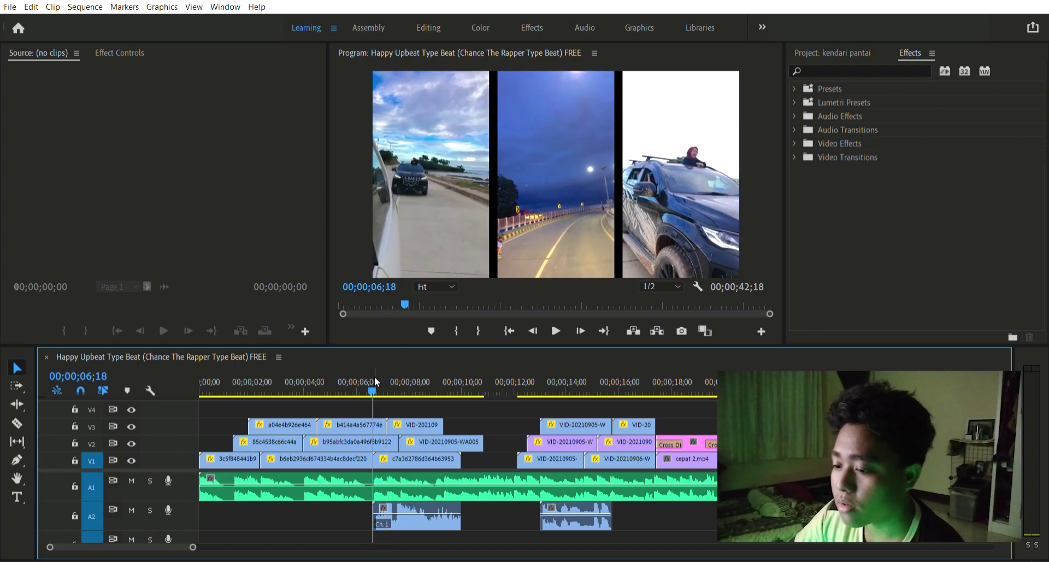
key(space)
key(space)
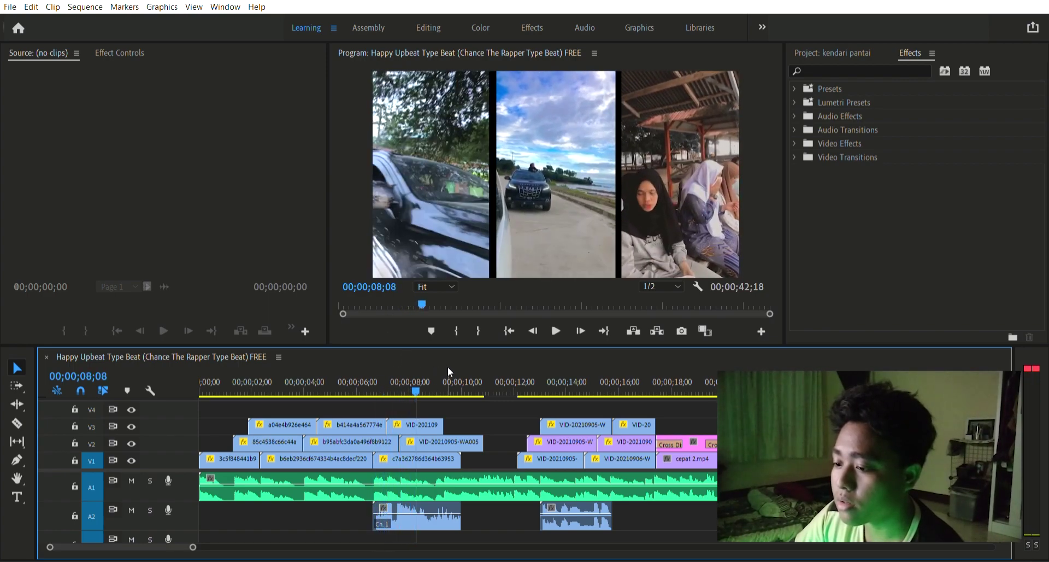
- Play from the start of the first A2 audio clip to the end of the first split-screen section
click(376, 378)
key(space)
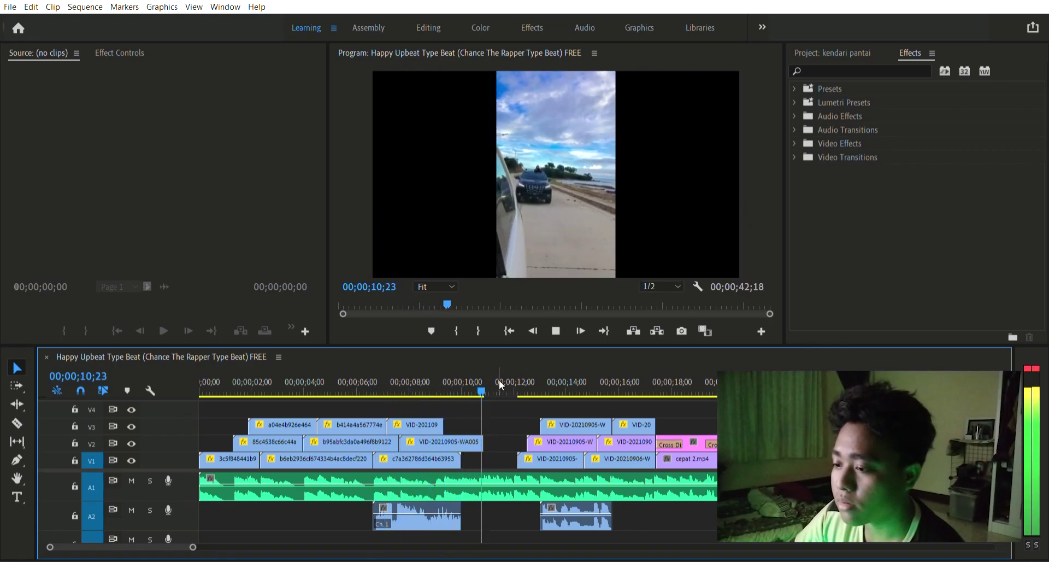
key(space)
- Replay from 00;00;08;26 and 00;00;08;28 to review how the panels end before the gap and the next section begins
drag(503, 374, 431, 381)
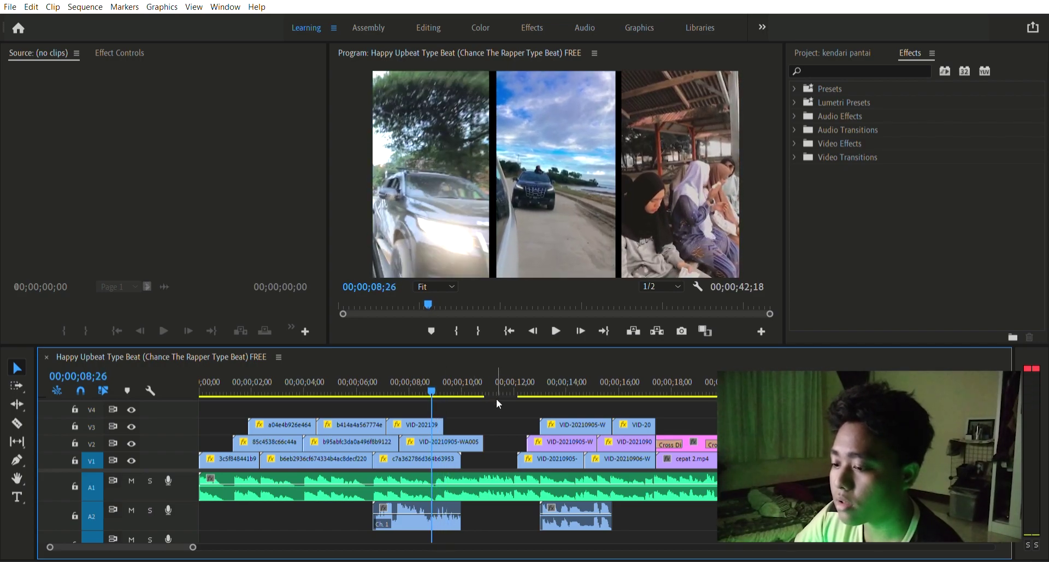
key(space)
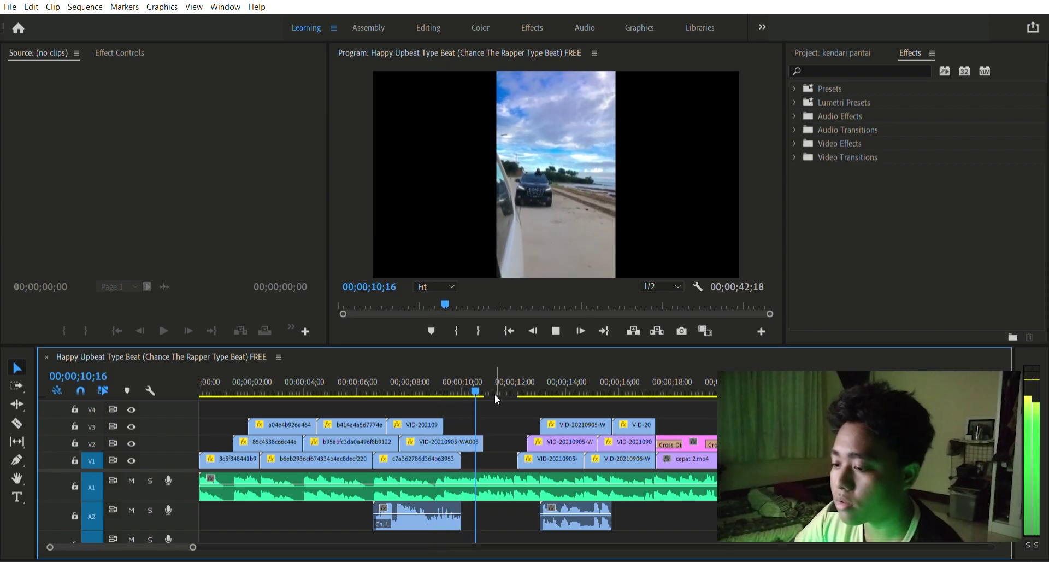
key(space)
drag(490, 377, 433, 403)
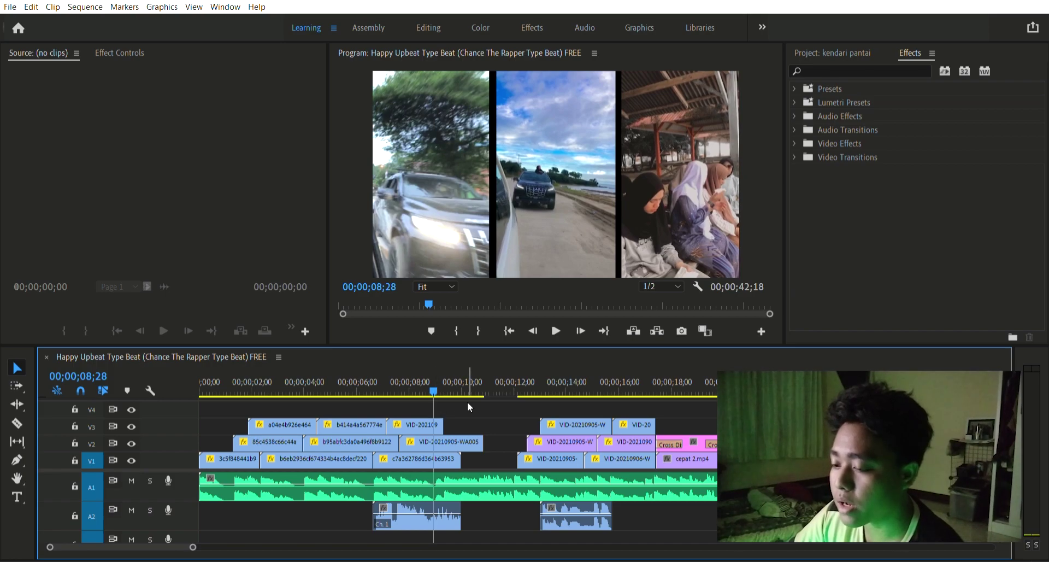
key(space)
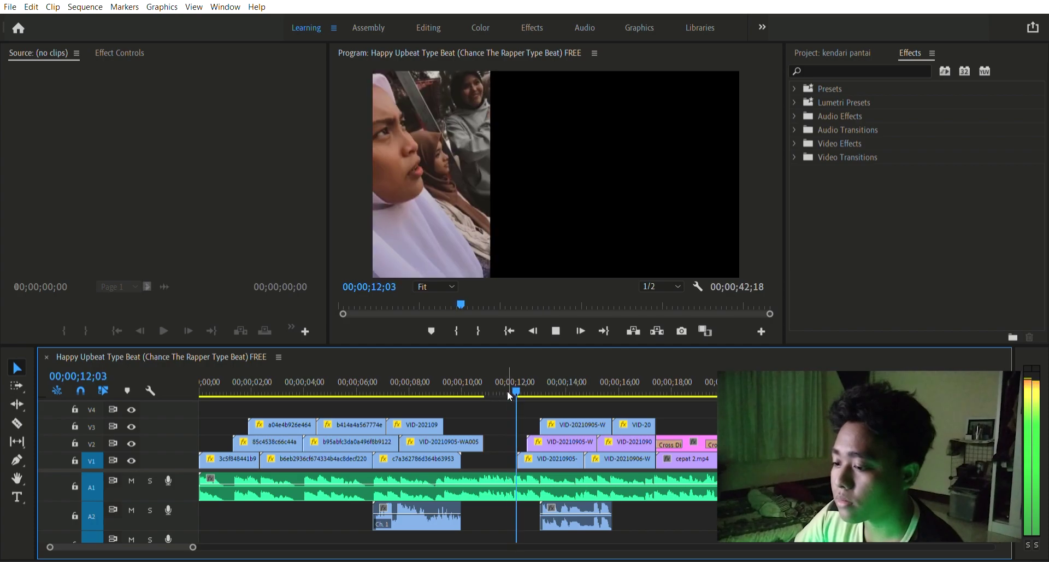
key(space)
- Play from 00;00;12;28 to review the second split-screen section with the third panel coming in
mouse_move(572, 368)
mouse_down()
mouse_move(537, 373)
mouse_move(559, 382)
mouse_up()
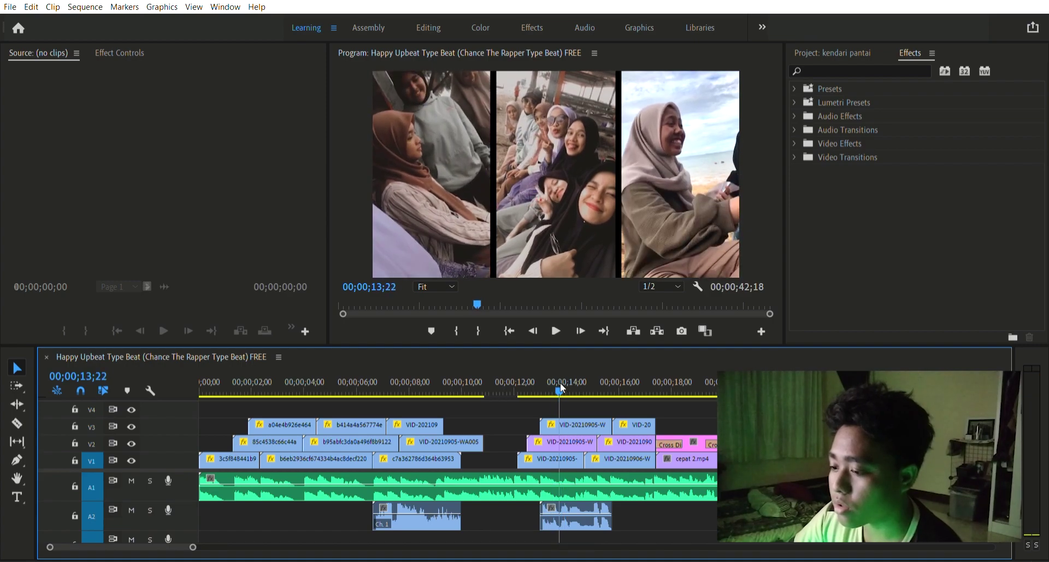
drag(560, 378, 540, 378)
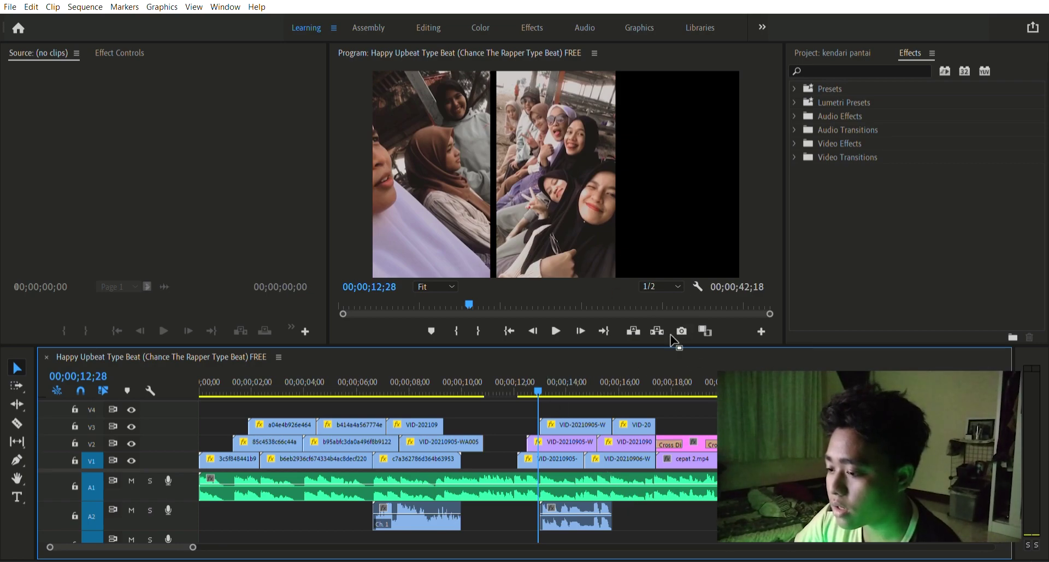
key(space)
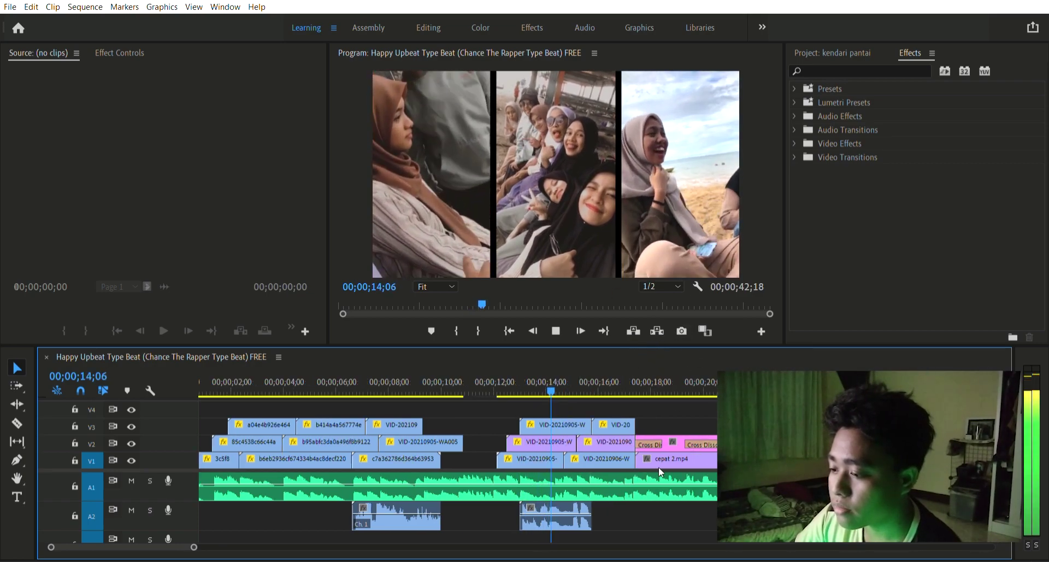
scroll(657, 467, down, 2)
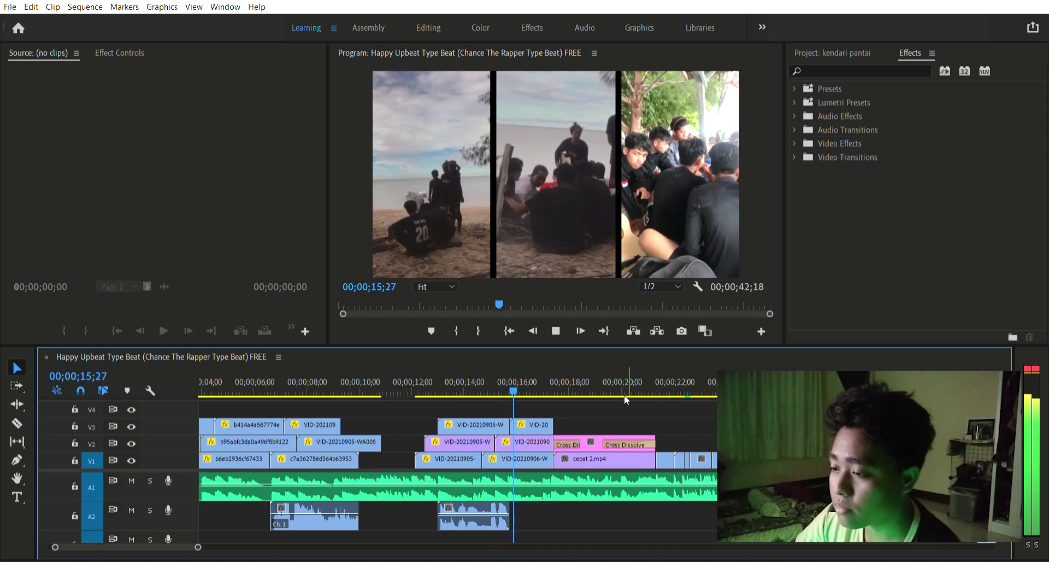
key(space)
- Replay the last split-screen clips from about 16 seconds into the start of the TORONIPA title scene
drag(540, 375, 531, 375)
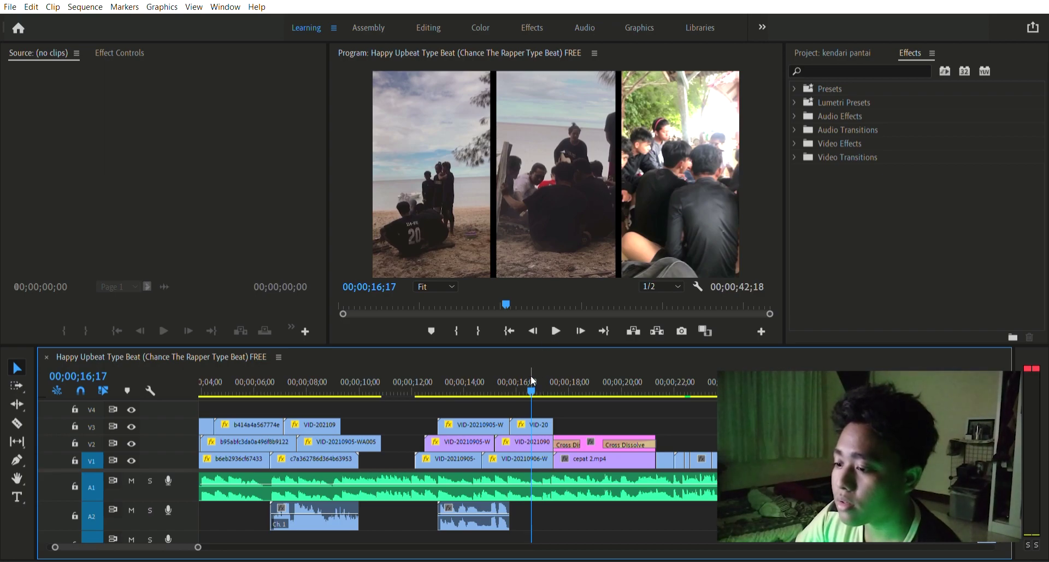
drag(530, 376, 510, 376)
key(space)
key(space)
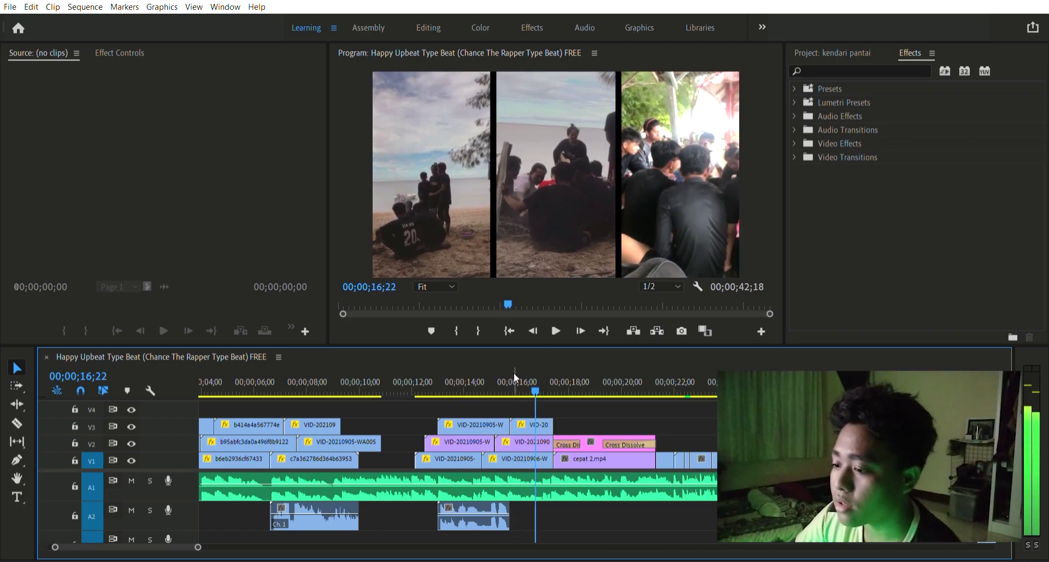
drag(533, 378, 509, 378)
key(space)
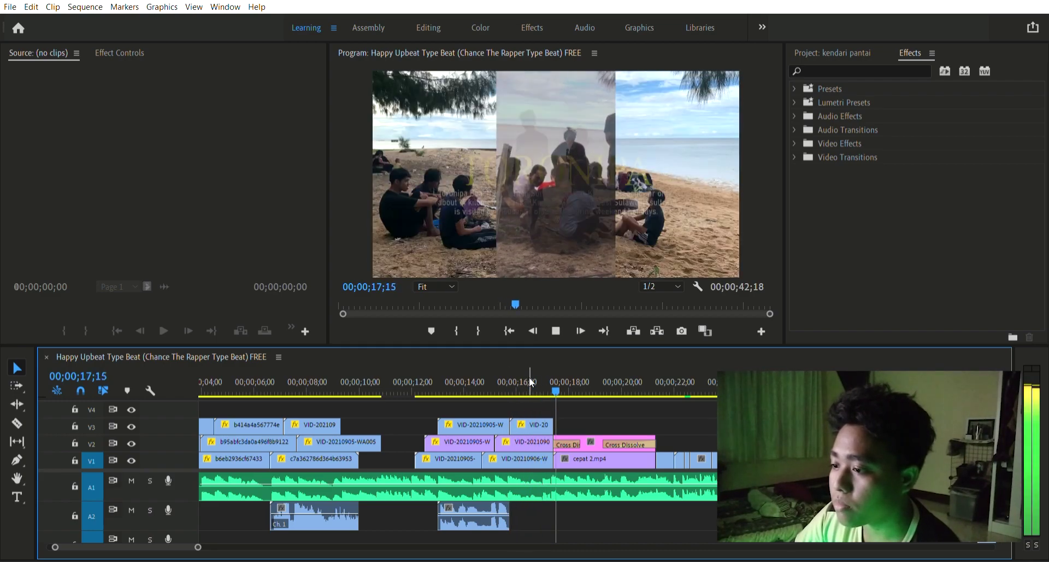
key(space)
- Review the TORONIPA title over cepat 2.mp4 by playing its cross dissolve and scrubbing back to 00;00;18;27
mouse_move(566, 375)
mouse_down()
mouse_move(582, 379)
mouse_move(566, 378)
mouse_up()
key(space)
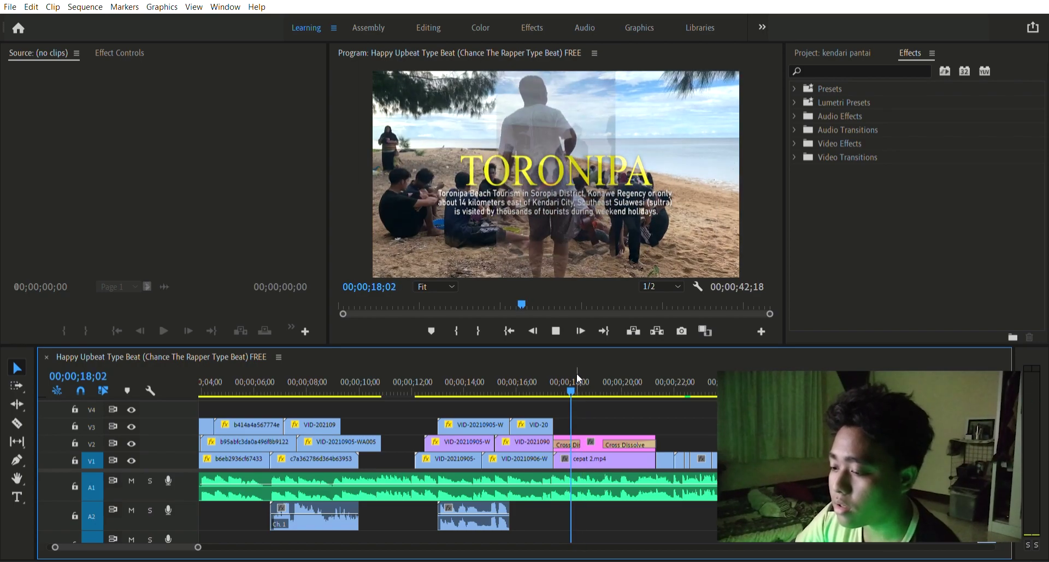
key(space)
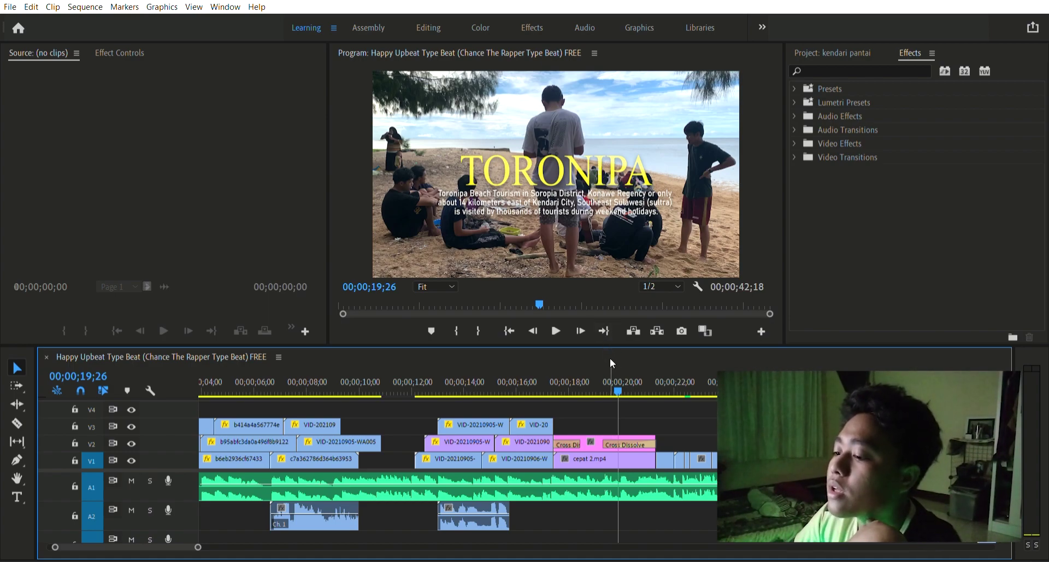
mouse_move(618, 374)
mouse_down()
mouse_move(583, 372)
mouse_move(602, 378)
mouse_up()
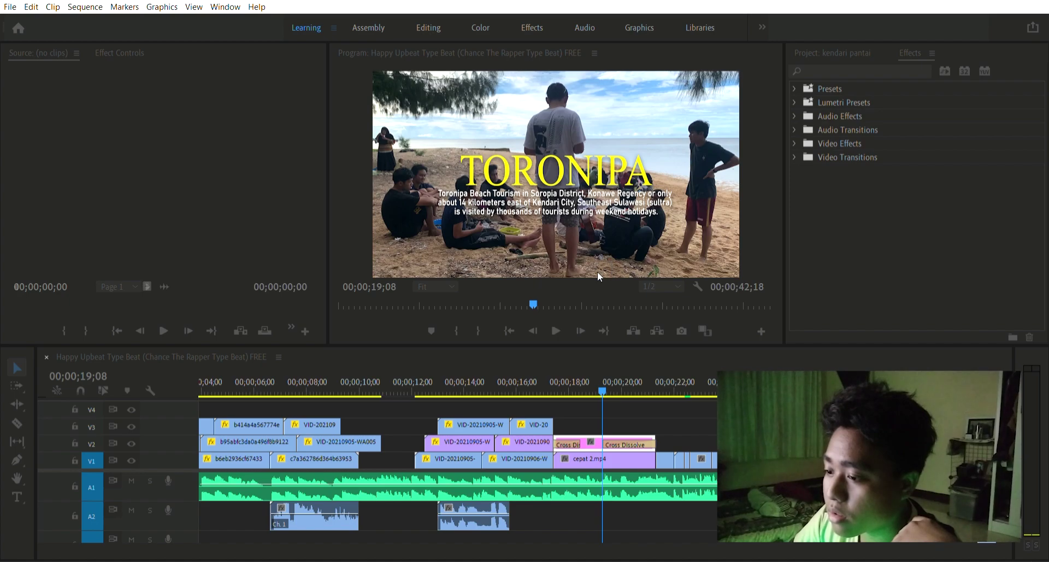
click(641, 288)
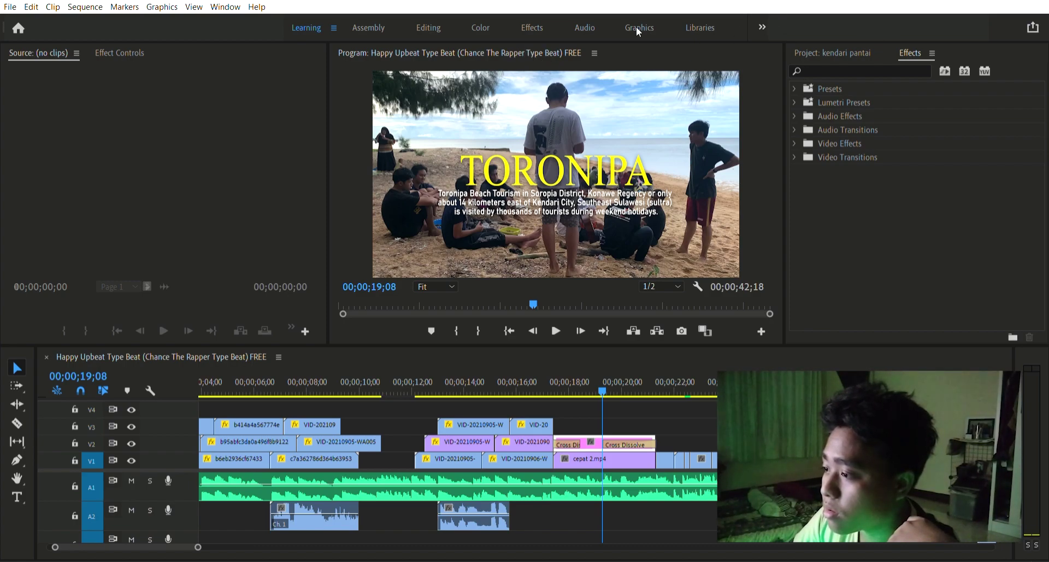
mouse_move(600, 375)
mouse_down()
mouse_move(532, 373)
mouse_move(558, 388)
mouse_move(591, 383)
mouse_up()
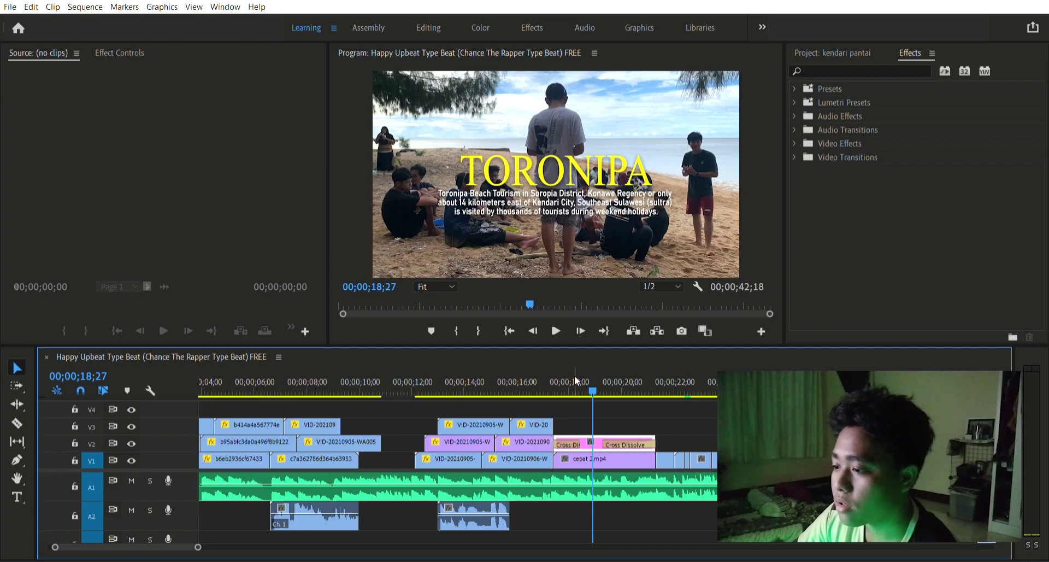
- Replay the end of the TORONIPA title from 00;00;19;20 to review its fade-out and the cut to the next clip
key(space)
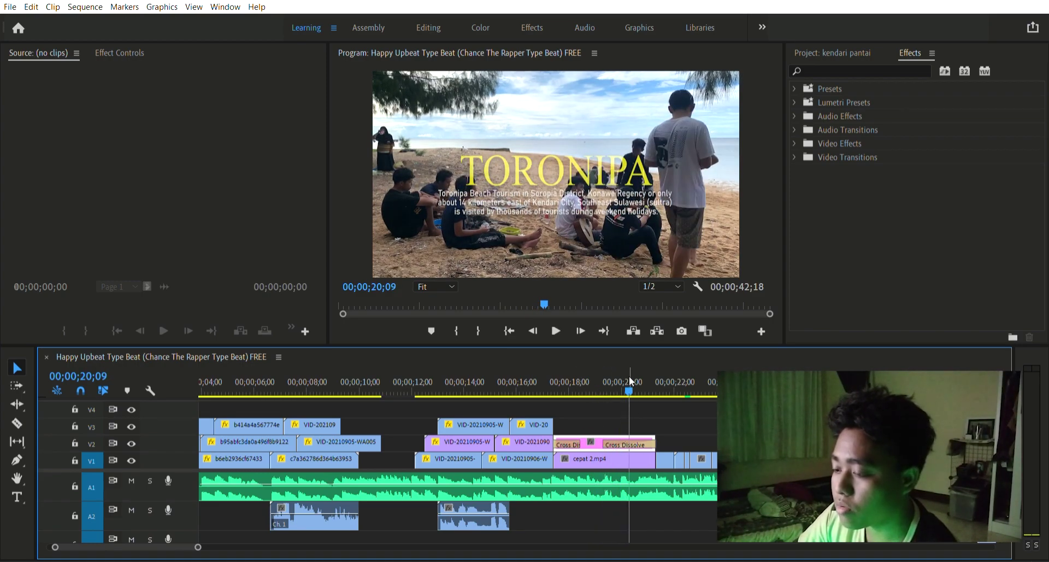
drag(631, 378, 614, 377)
click(696, 422)
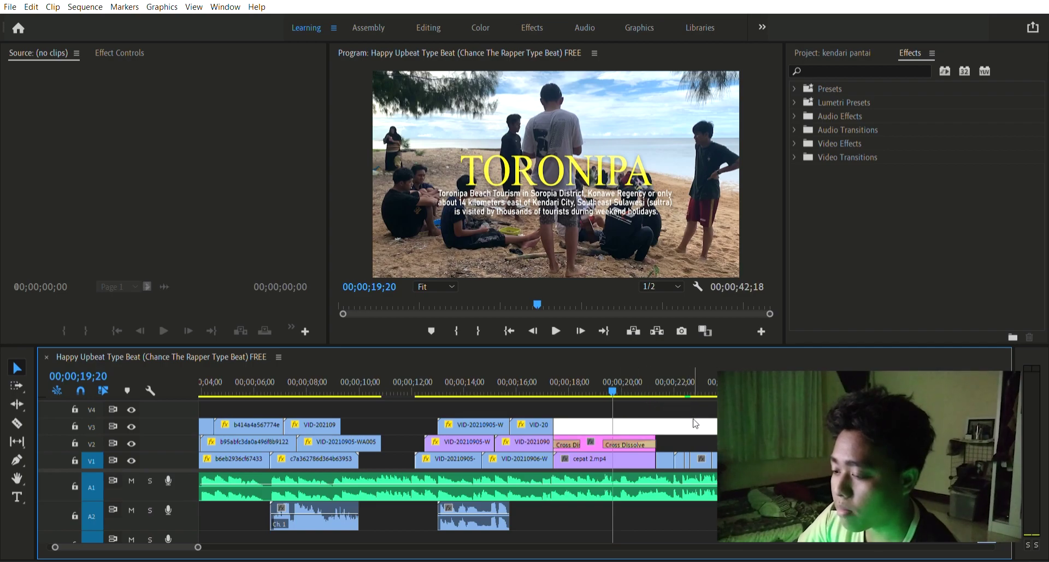
key(space)
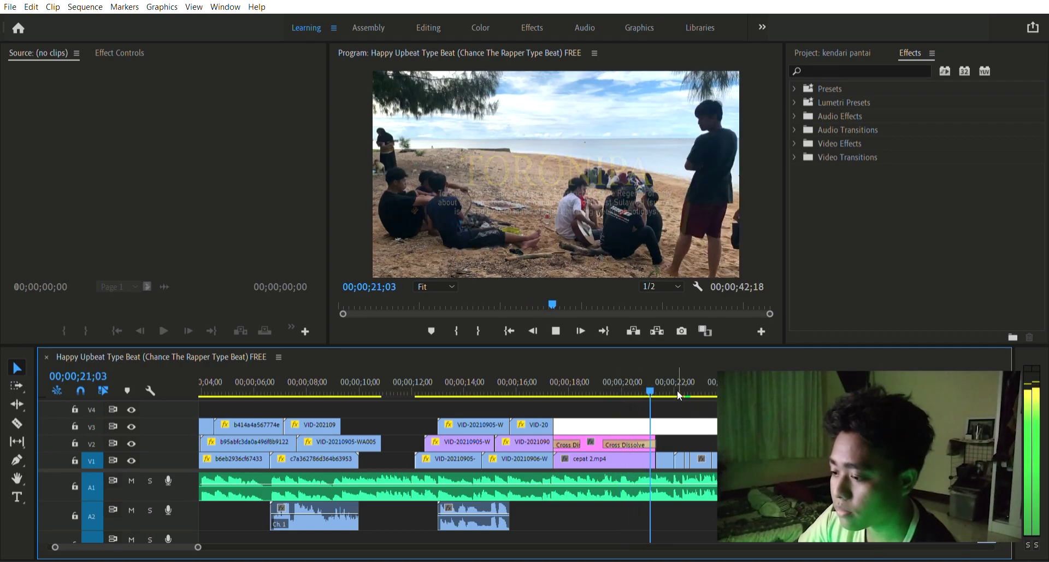
key(space)
scroll(676, 388, down, 4)
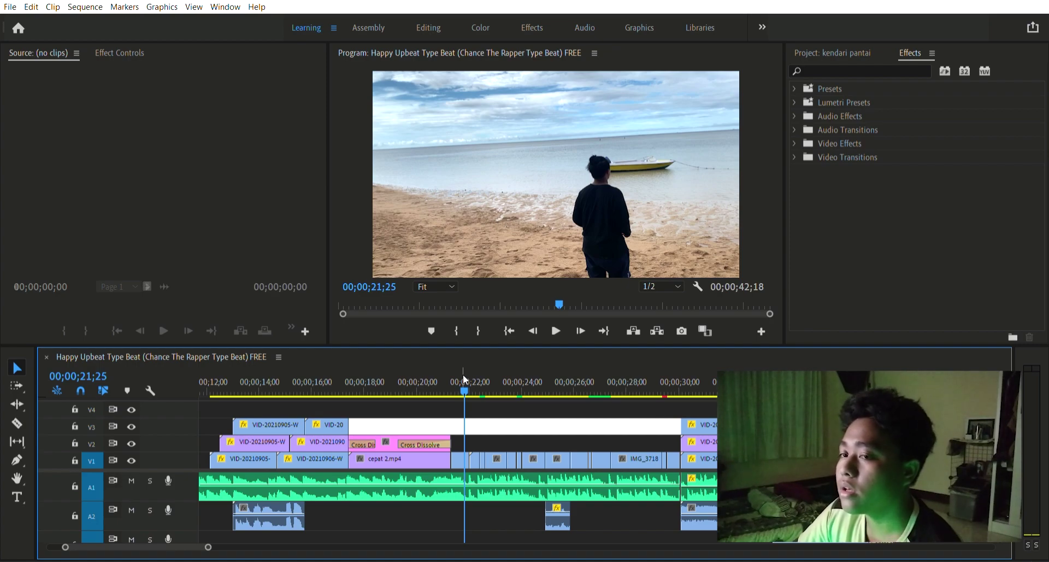
- Play the first short clips after the title scene from 00;00;21;16 to 00;00;22;29
drag(463, 375, 455, 379)
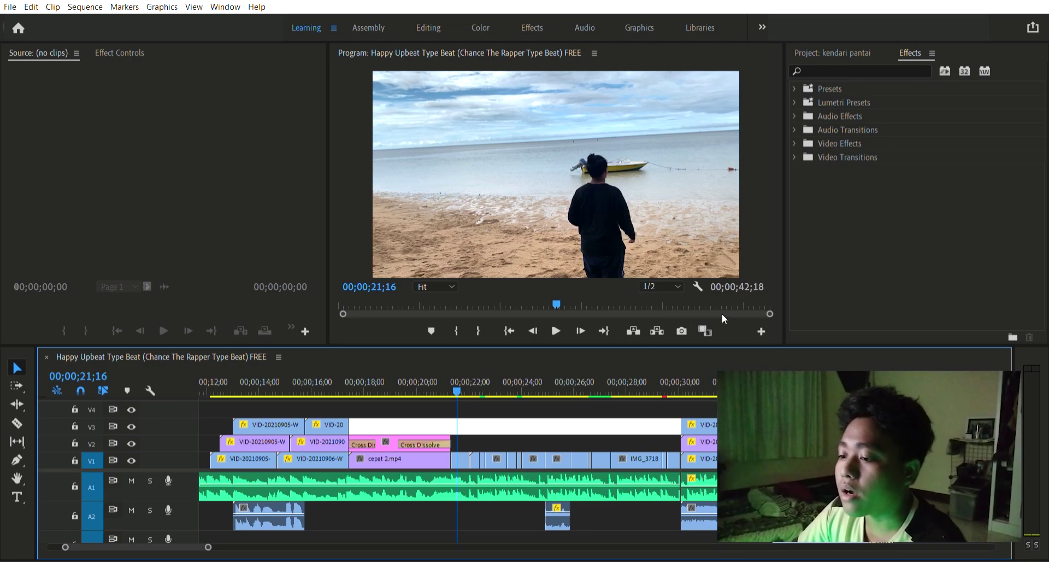
click(563, 316)
key(space)
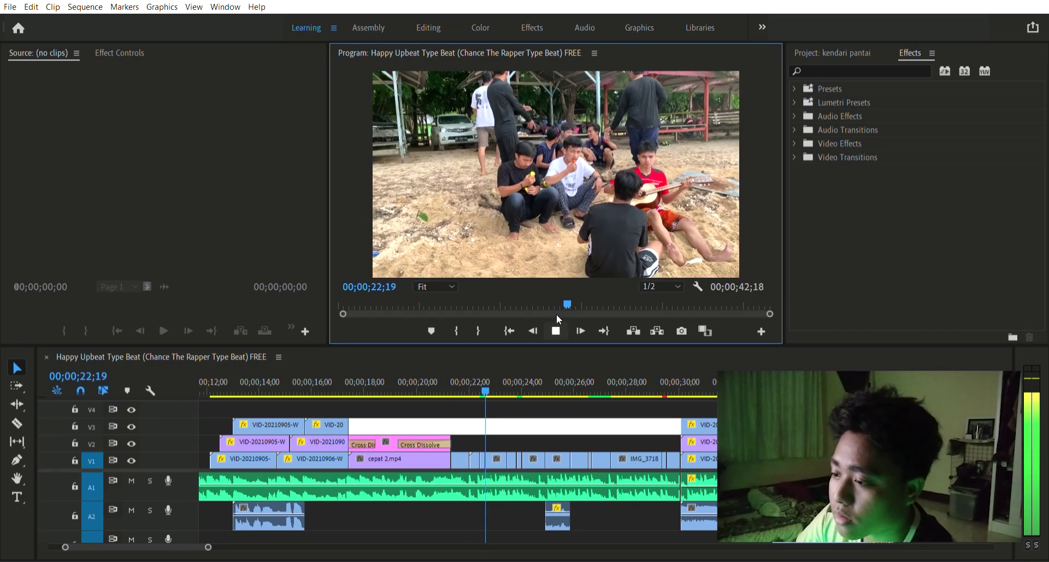
drag(207, 547, 188, 545)
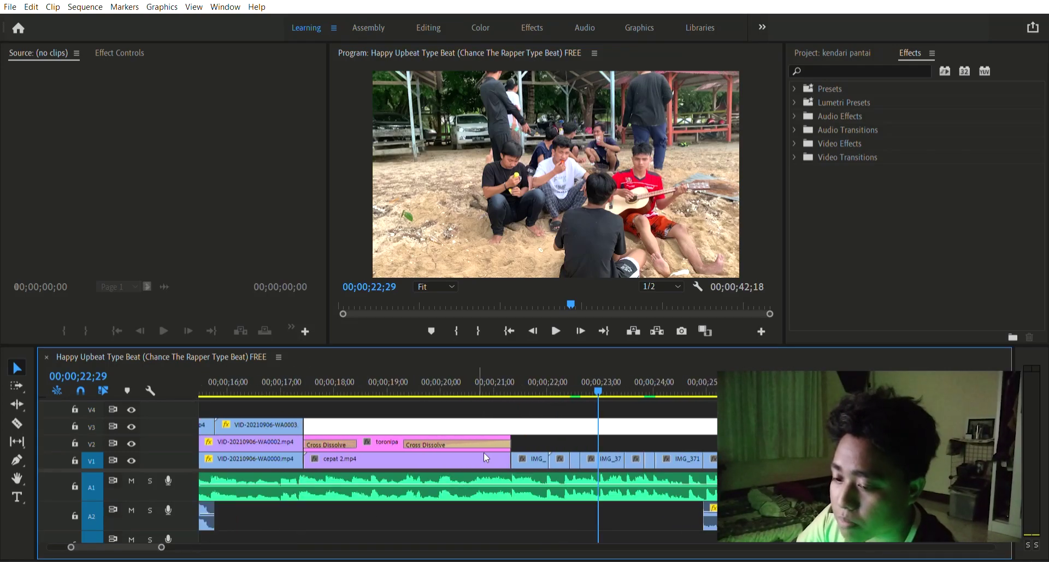
- Check the speed and duration settings of the very short V1 clip at 00;00;22;15 without changing them
drag(598, 378, 572, 391)
click(575, 459)
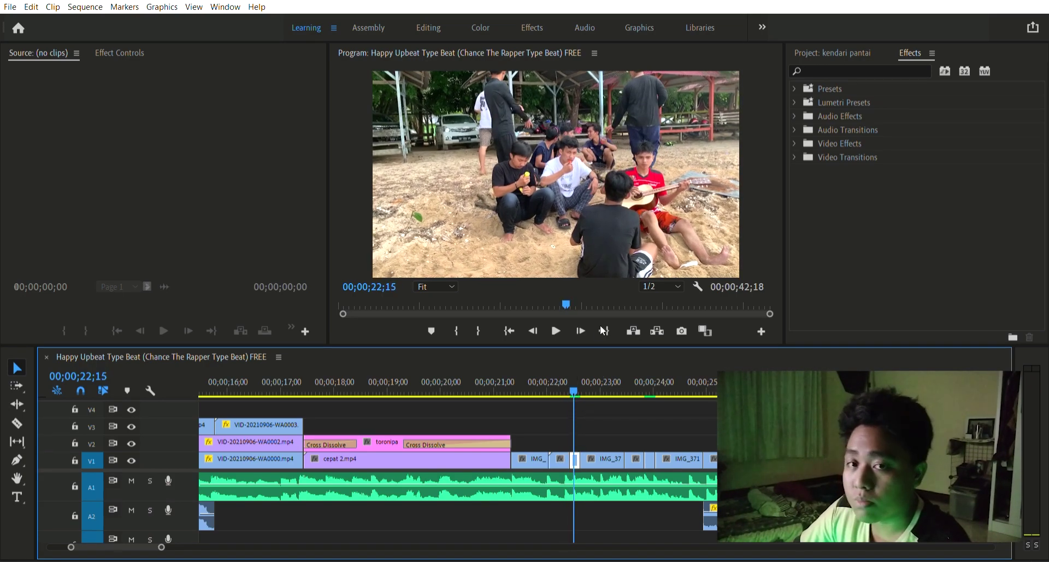
key(ctrl+r)
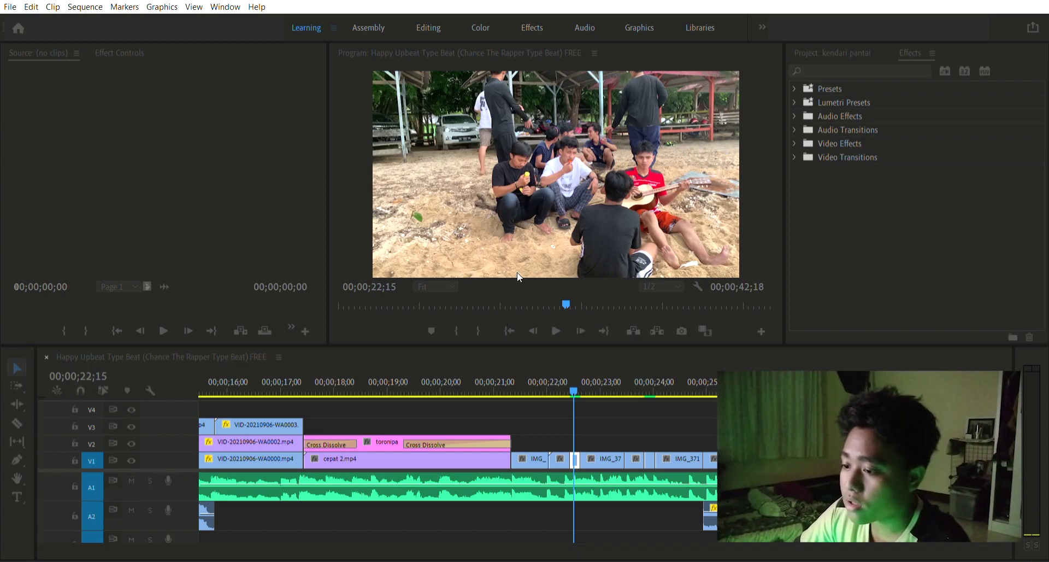
key(Return)
- Replay the cuts around that short clip, from about 22 seconds through the guitar shot to the man walking on the beach
drag(558, 386, 551, 386)
click(561, 327)
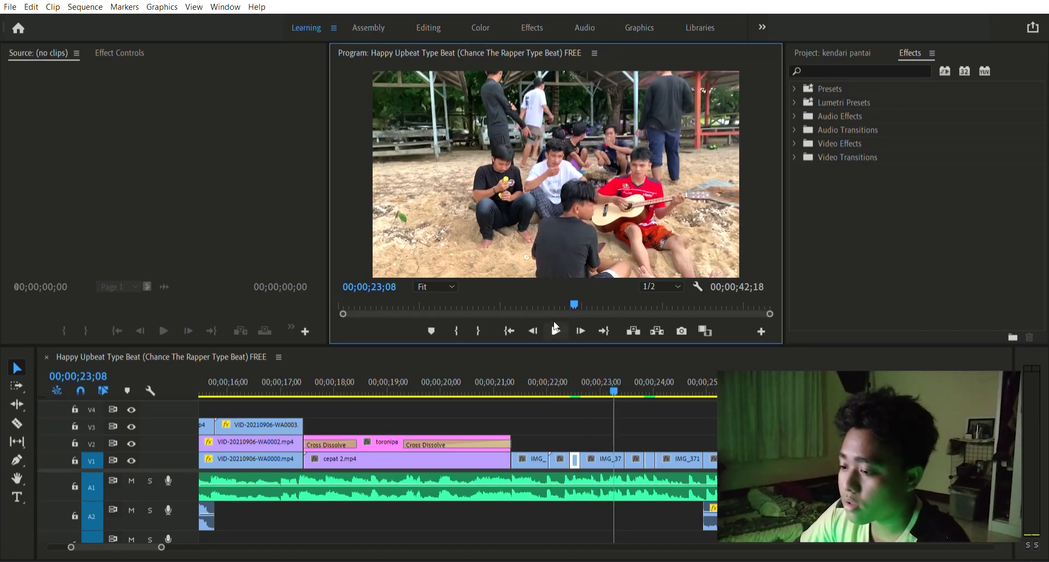
click(555, 327)
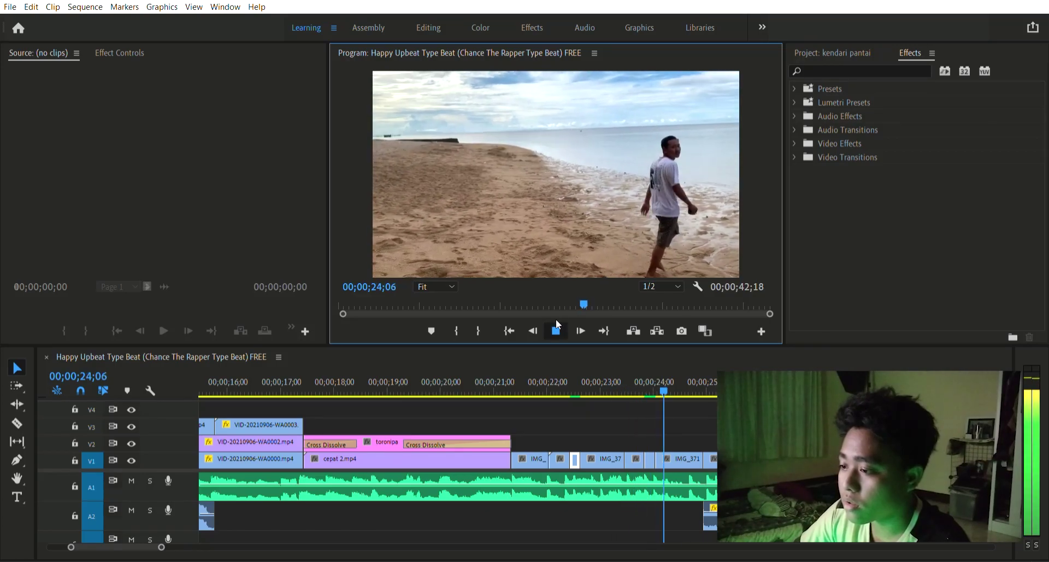
- Replay the walking man's shot from just before 24 seconds through to 00;00;25;10
click(669, 390)
drag(664, 371, 637, 376)
click(557, 329)
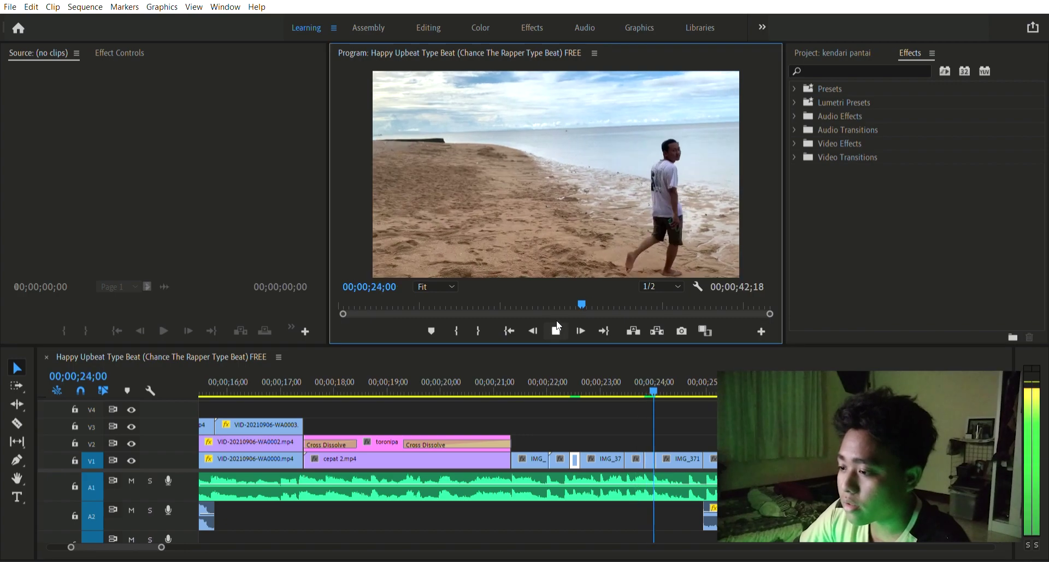
click(557, 327)
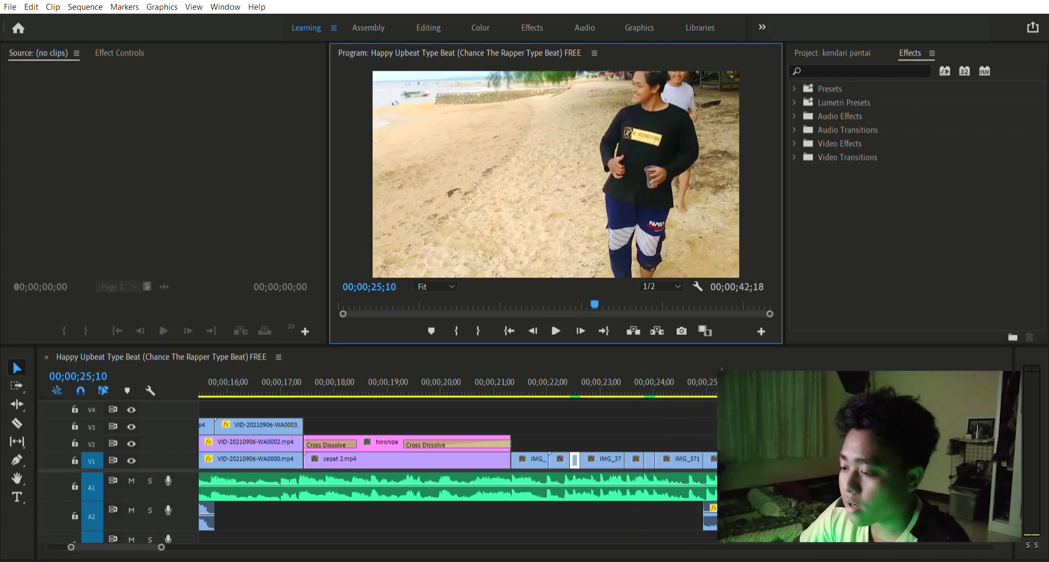
- Play from 00;00;24;27 to review the cut from the walking man to the clip of the man holding a cup
scroll(633, 411, down, 2)
drag(578, 377, 555, 374)
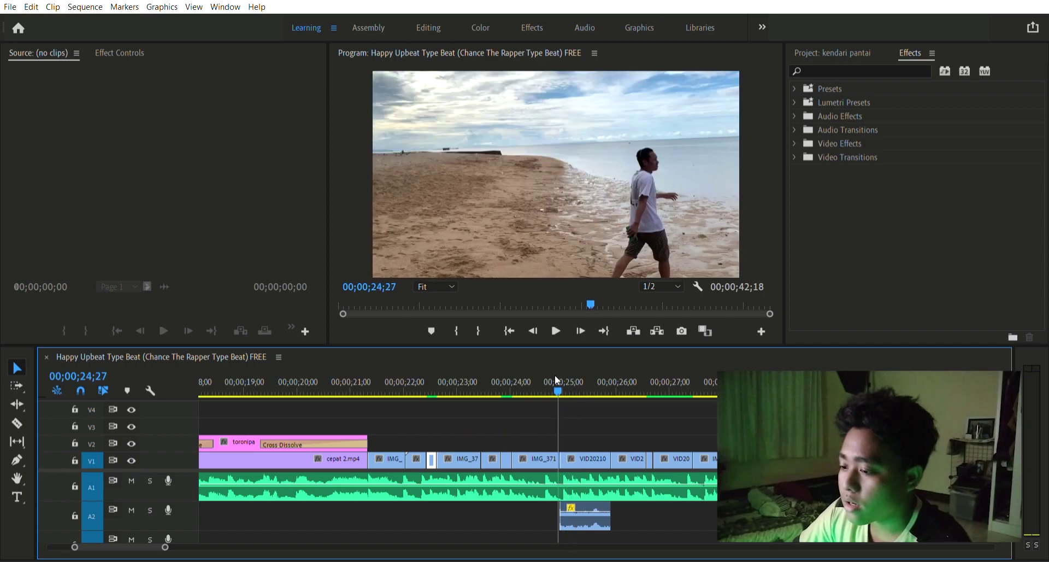
click(556, 330)
click(558, 329)
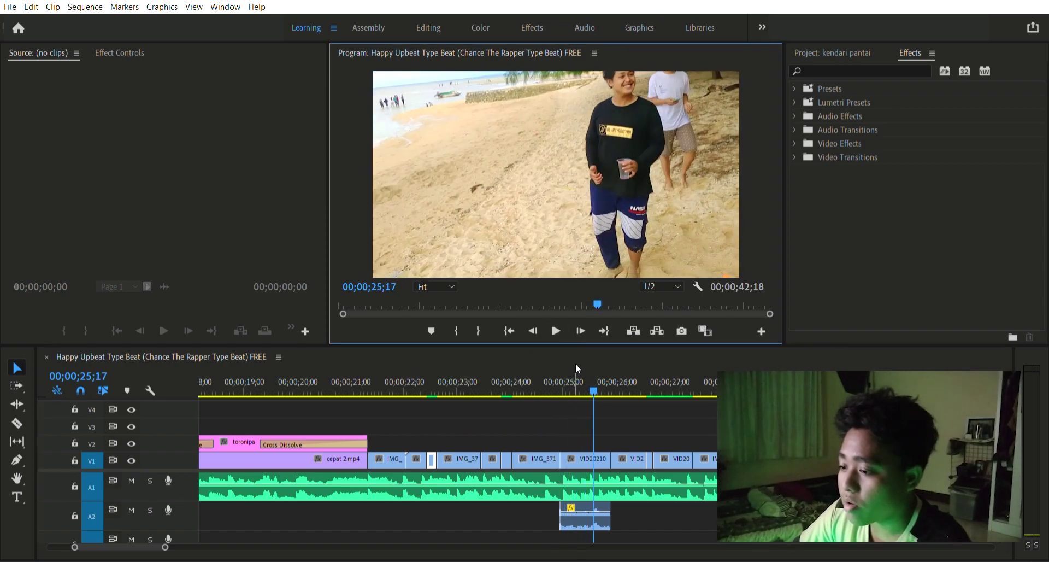
- Open the clip of the man holding a cup in the Source monitor at 00;00;25;14 and replay it from its start
click(588, 376)
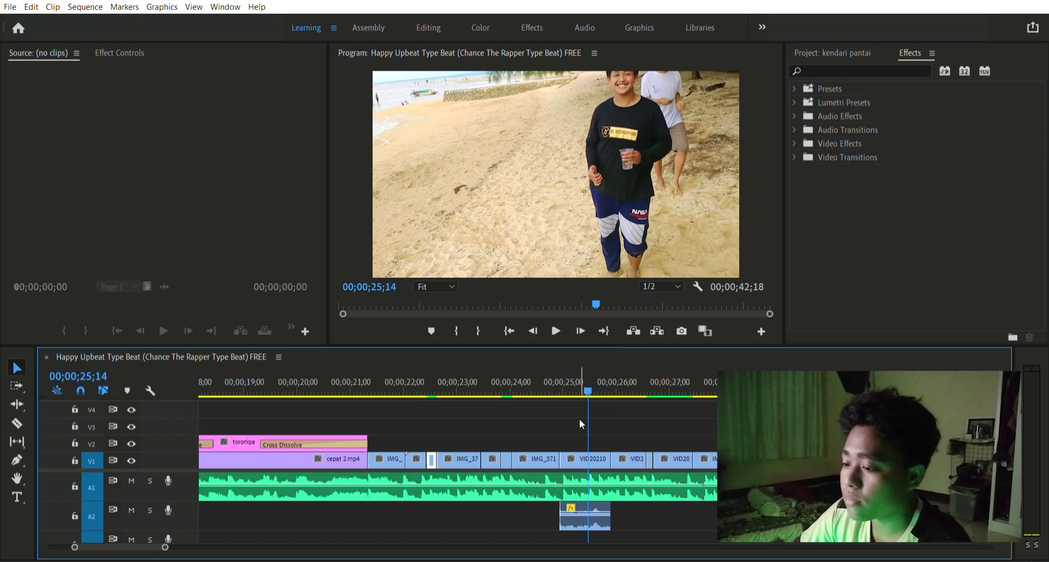
double_click(579, 446)
drag(589, 379, 559, 382)
click(557, 328)
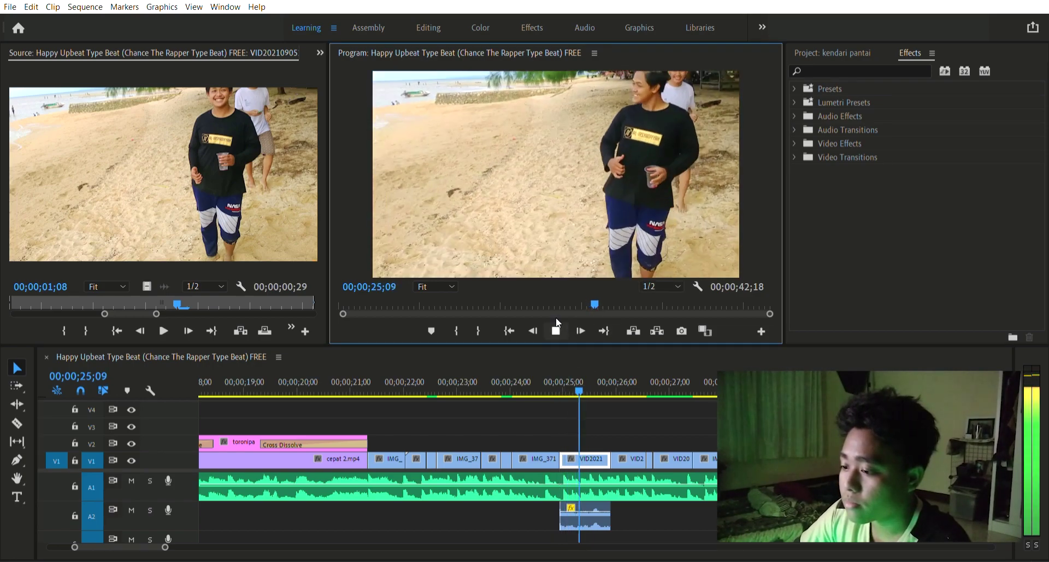
- Play from the middle of the cup clip to 00;00;29;28 to review the remaining beat-synced shots
drag(609, 381, 586, 395)
click(556, 329)
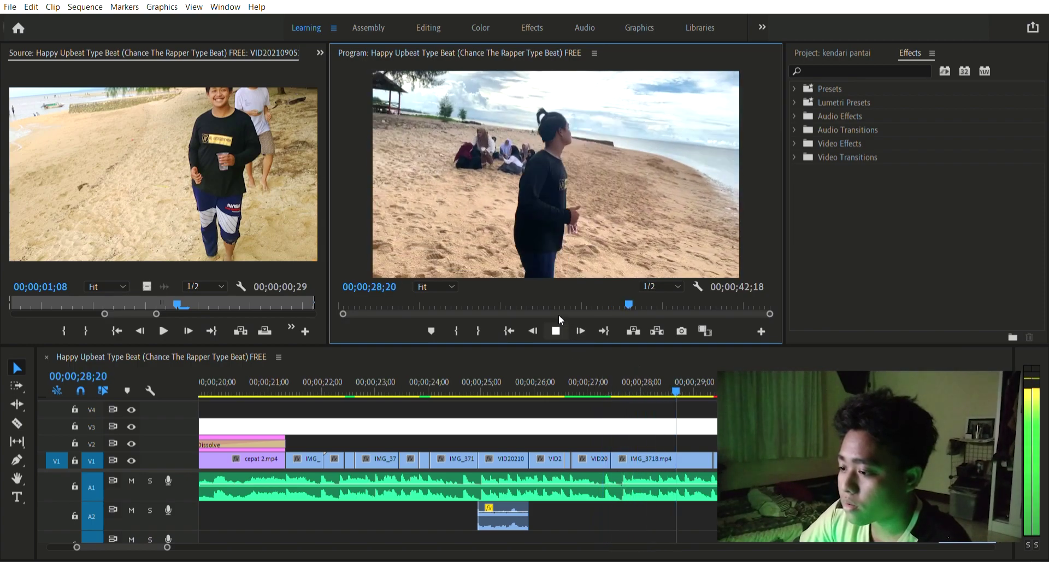
key(space)
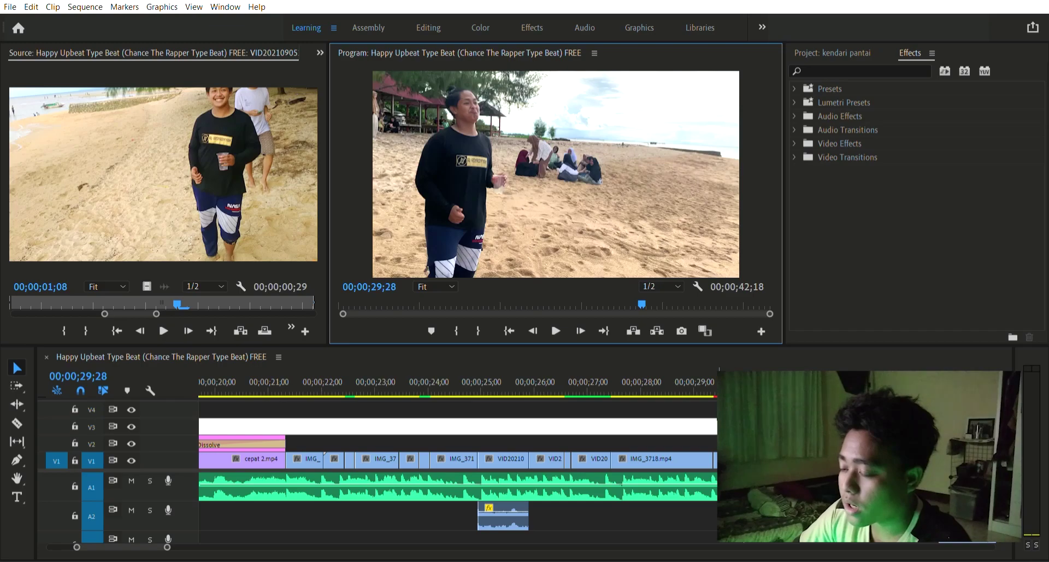
- Examine the end of the IMG_3718.mp4 shot by moving the playhead to 00;00;29;05 and back to 00;00;28;22
scroll(458, 454, up, 2)
scroll(638, 402, down, 6)
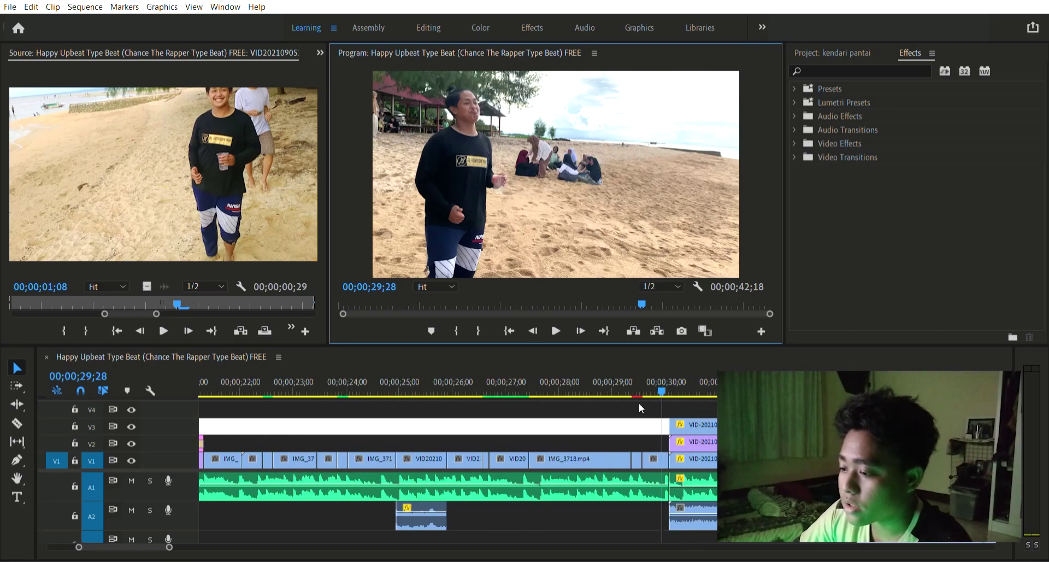
click(581, 381)
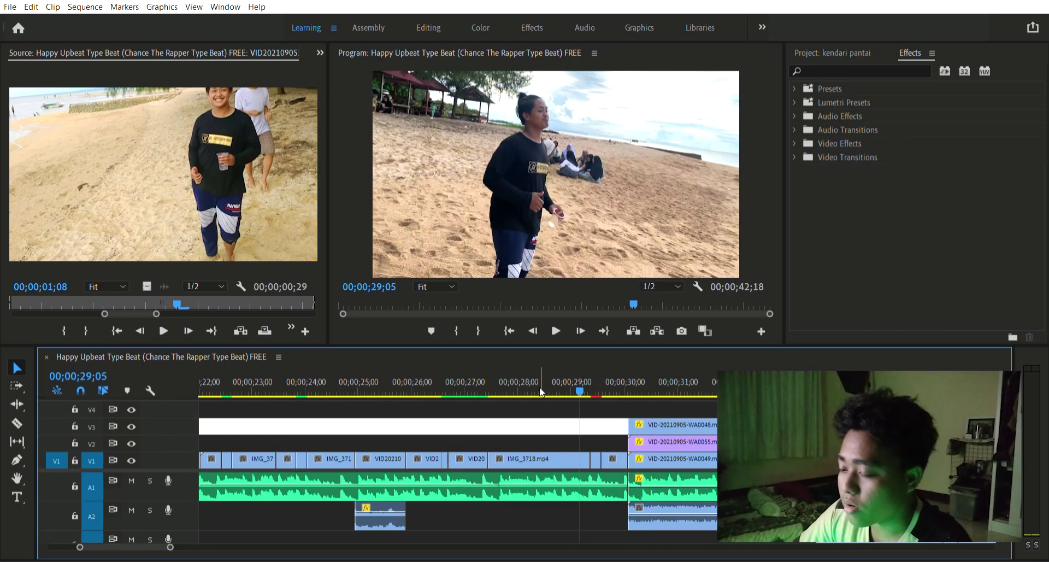
scroll(539, 387, up, 5)
drag(699, 377, 679, 381)
- Scrub through the run of beat-synced clips on V1 from 00;00;21;21 to 00;00;27;21
scroll(683, 385, up, 3)
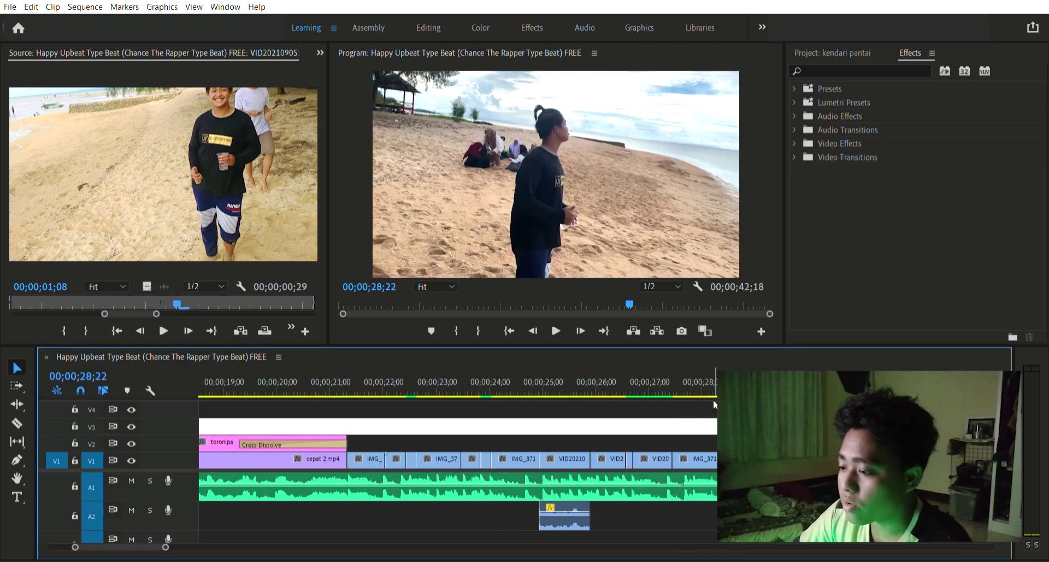
drag(579, 389, 366, 406)
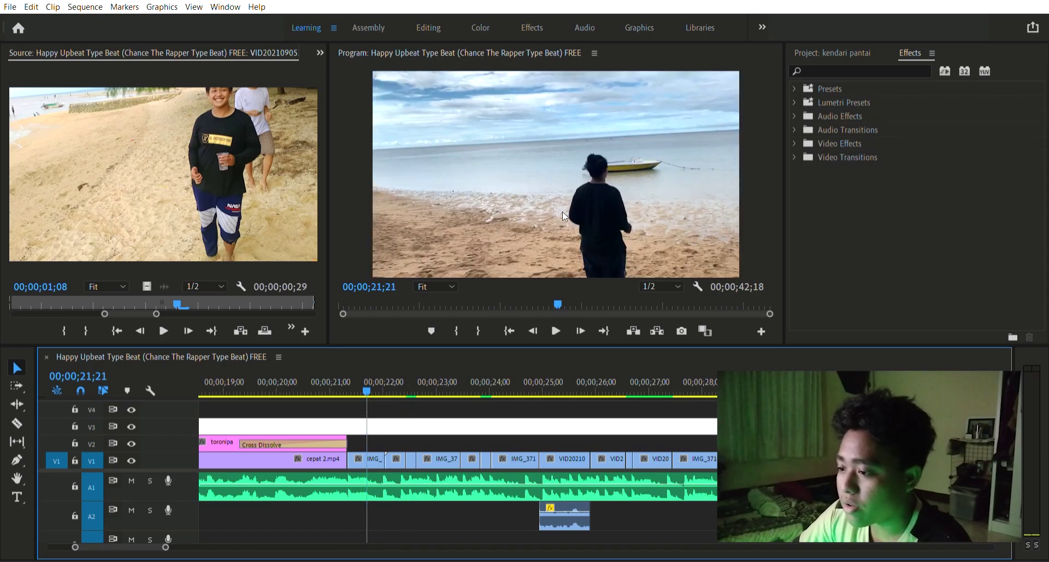
drag(369, 377, 692, 460)
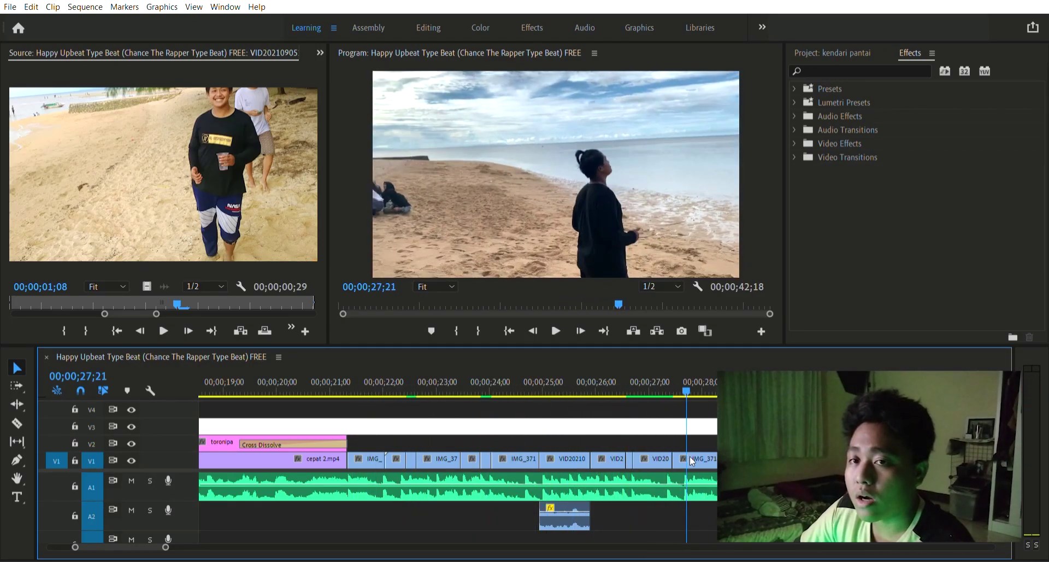
- Play IMG_3718.mp4 from 00;00;27;19, then scrub on to 00;00;30;01 where the next split-screen section starts
scroll(710, 447, down, 3)
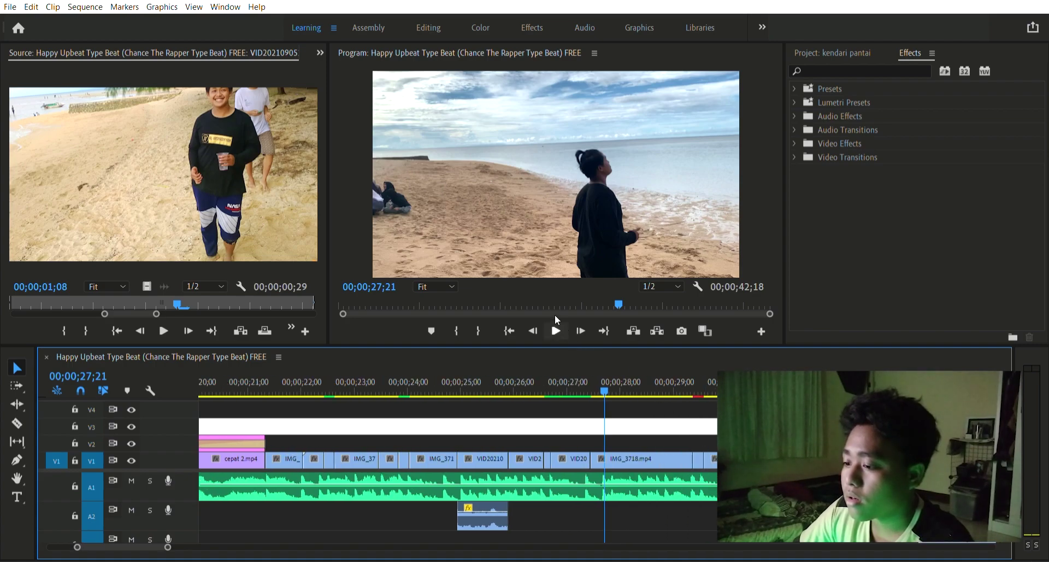
click(601, 380)
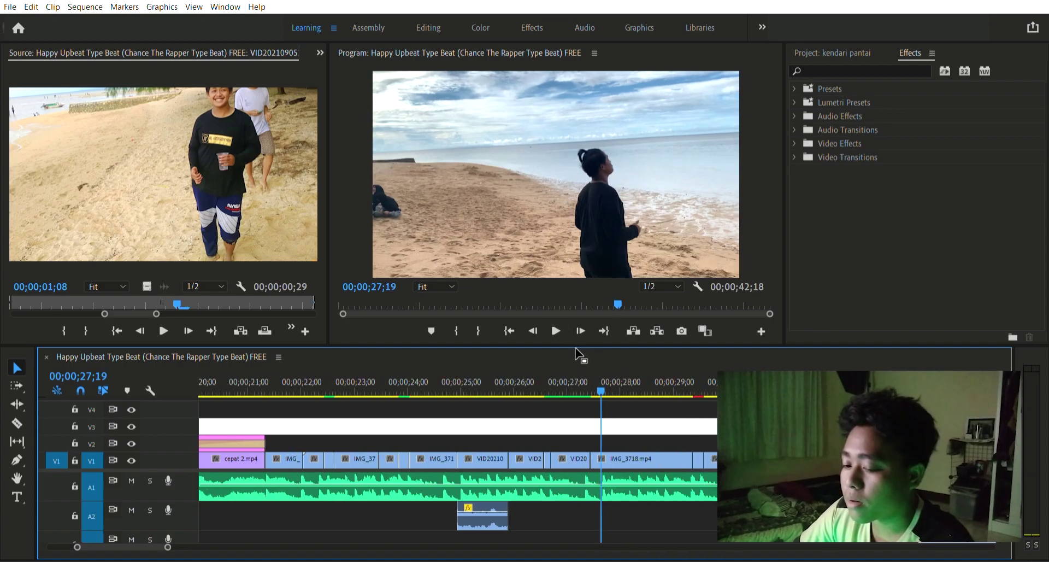
click(556, 329)
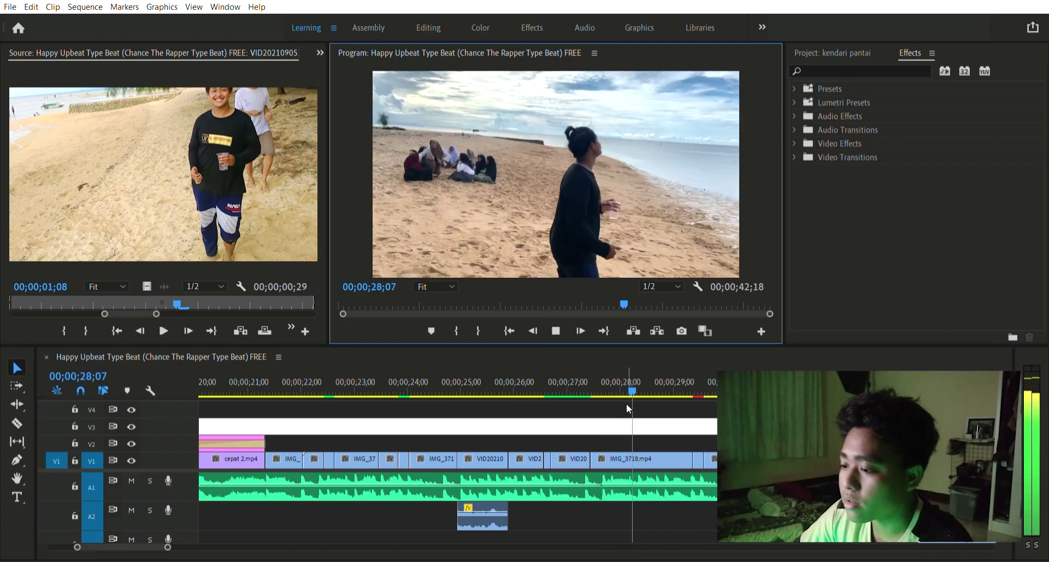
click(556, 331)
click(570, 377)
drag(570, 377, 611, 422)
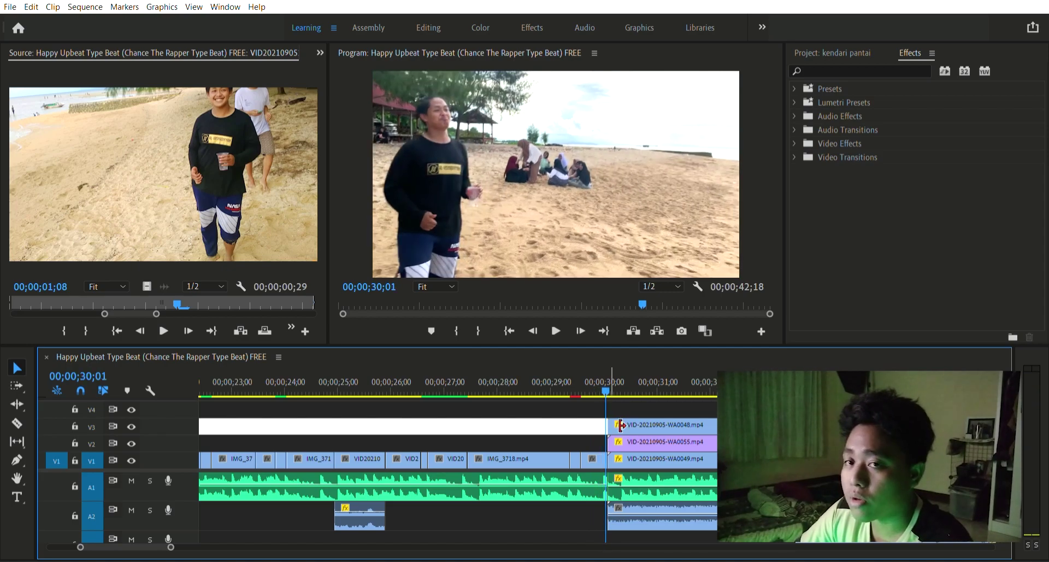
- Play from 00;00;29;16 to review the cut into the three-panel split screen, stopping at 00;00;30;28
click(602, 377)
drag(599, 374, 570, 366)
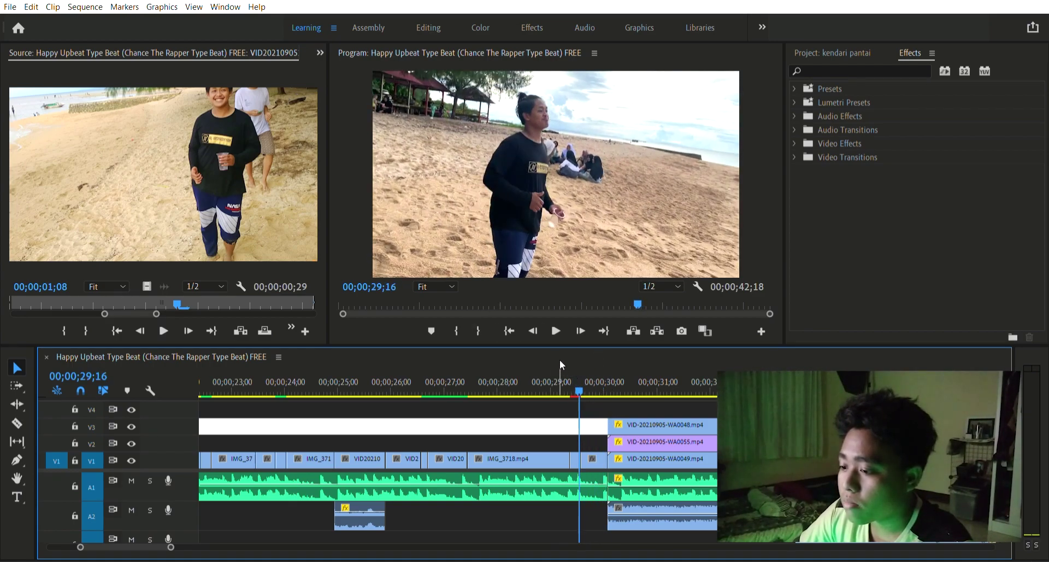
click(554, 328)
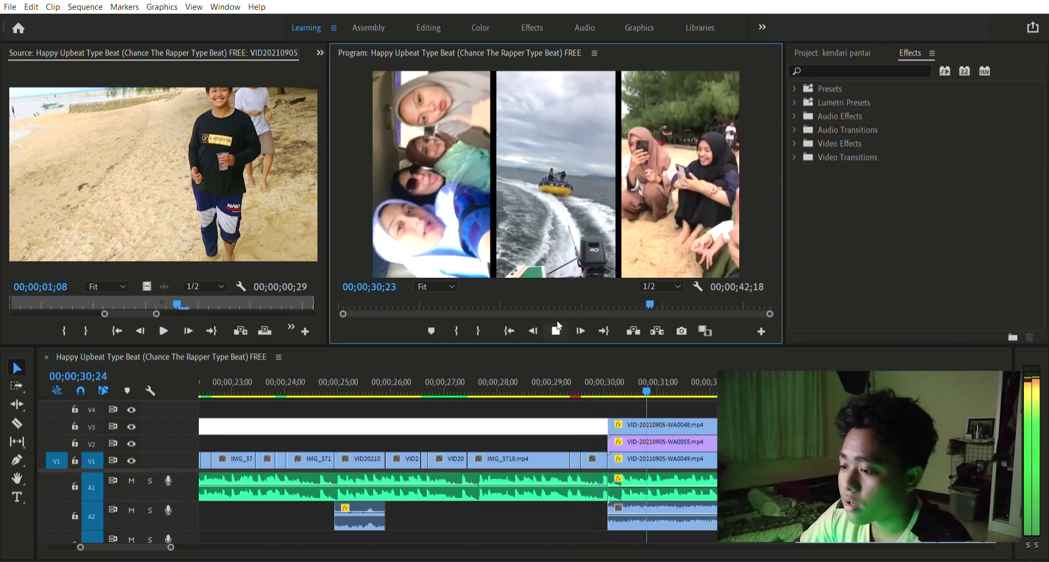
scroll(700, 423, down, 3)
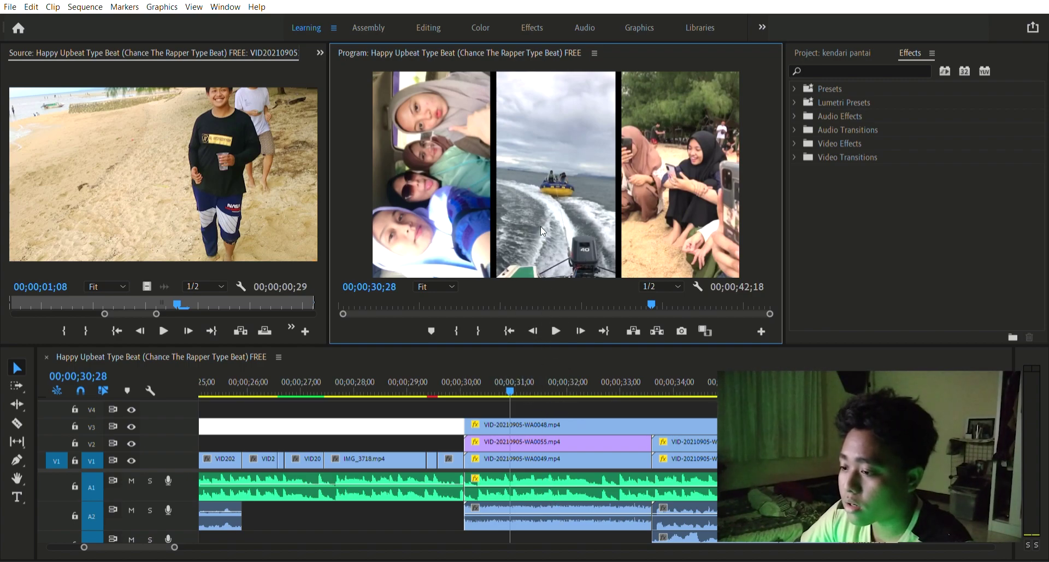
drag(508, 378, 510, 383)
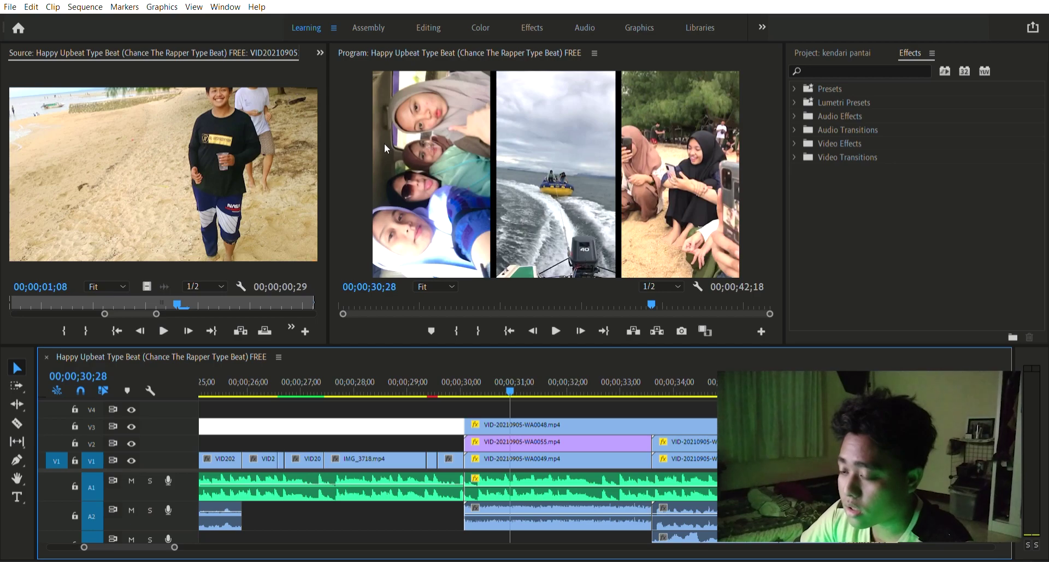
- Play the split screen from about 32 seconds across the change of panels and scrub on to 00;00;35;00
drag(509, 372, 595, 392)
click(555, 329)
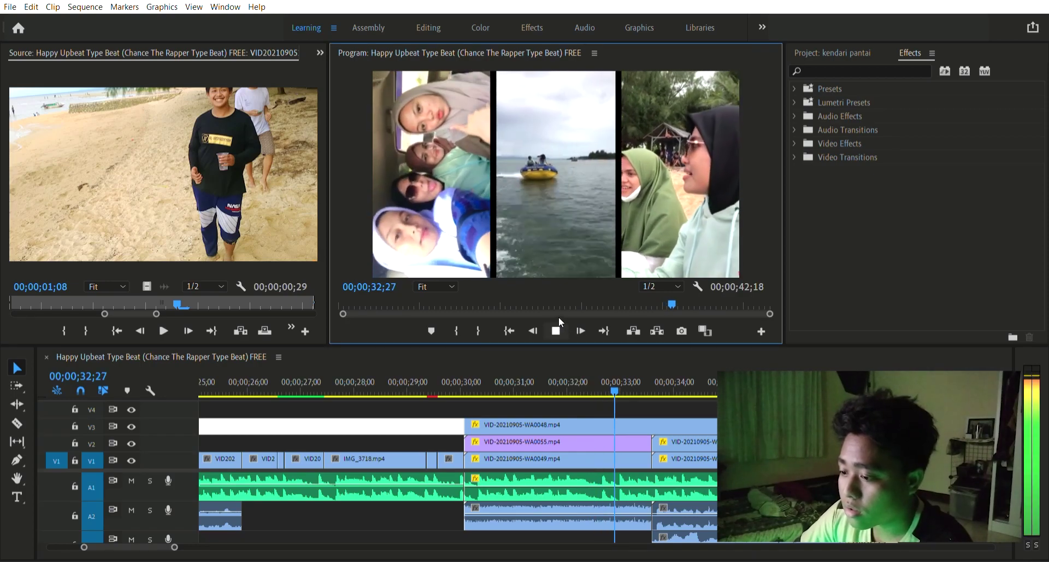
key(space)
scroll(662, 389, down, 2)
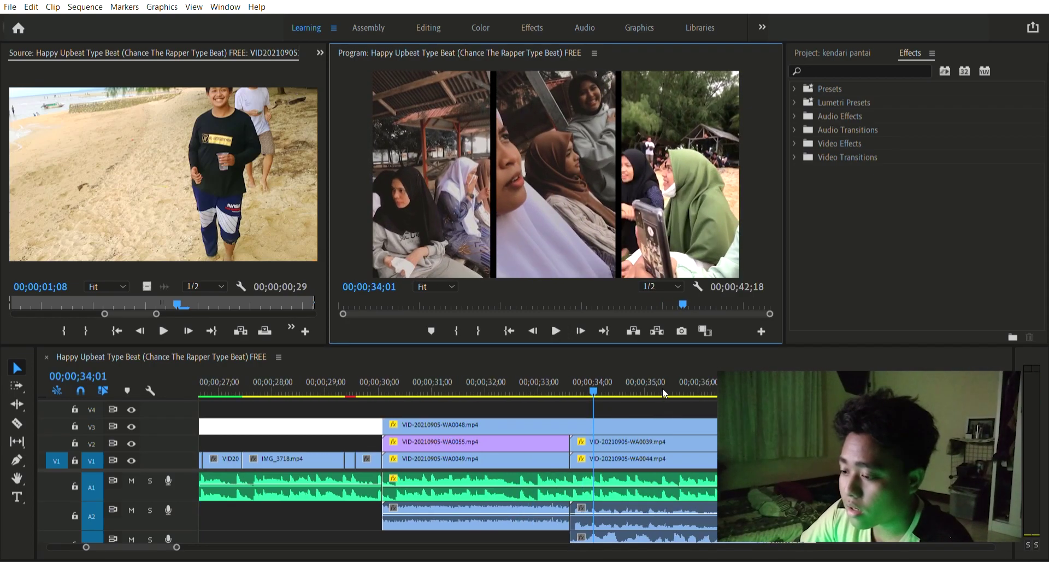
scroll(663, 389, down, 2)
drag(544, 385, 562, 384)
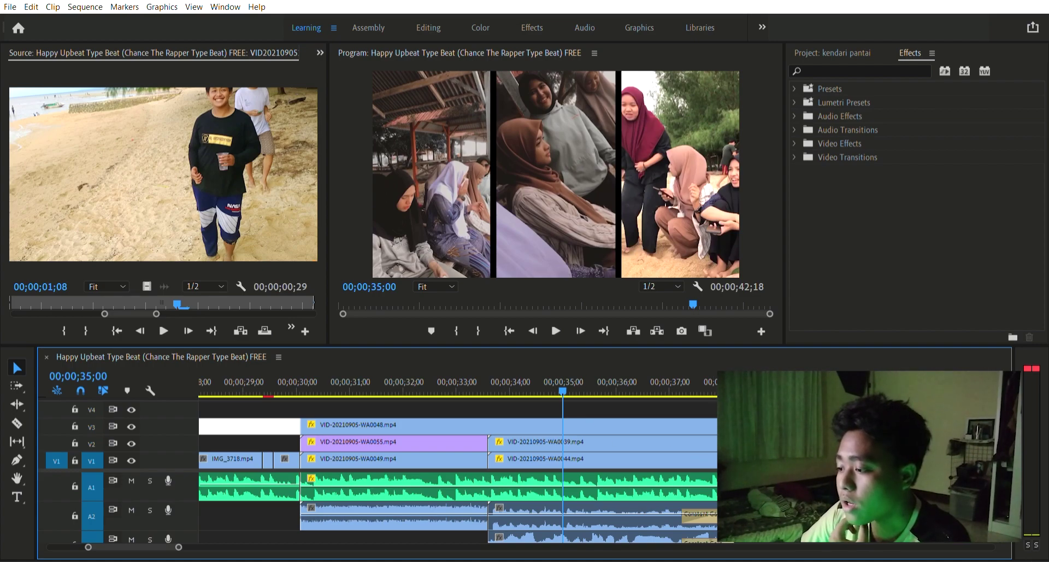
- Scrub on to 00;00;37;13 over the Constant Gain fades and expand the Crossfade group of the audio transitions
scroll(459, 508, down, 1)
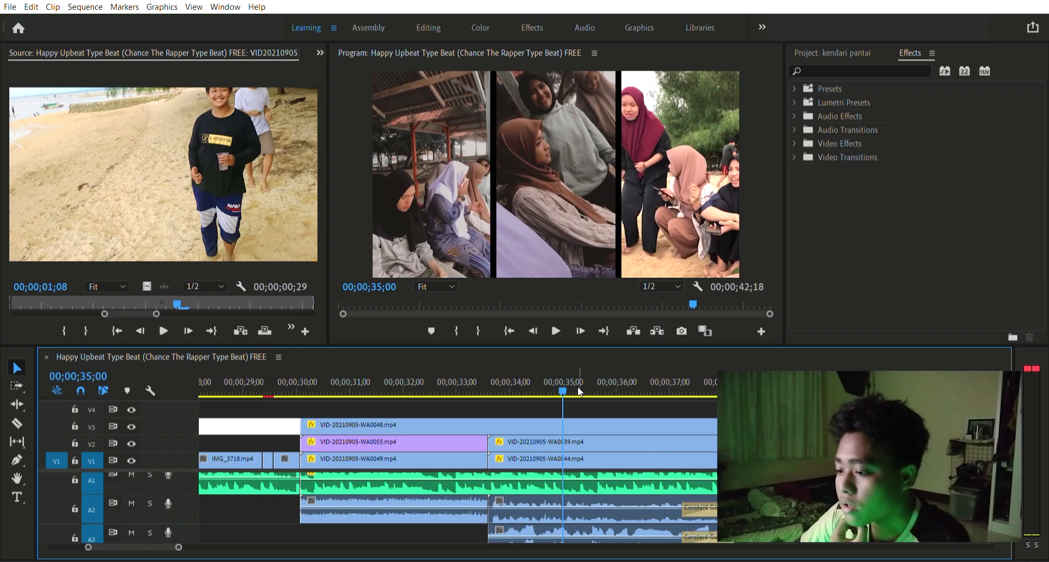
drag(564, 379, 683, 431)
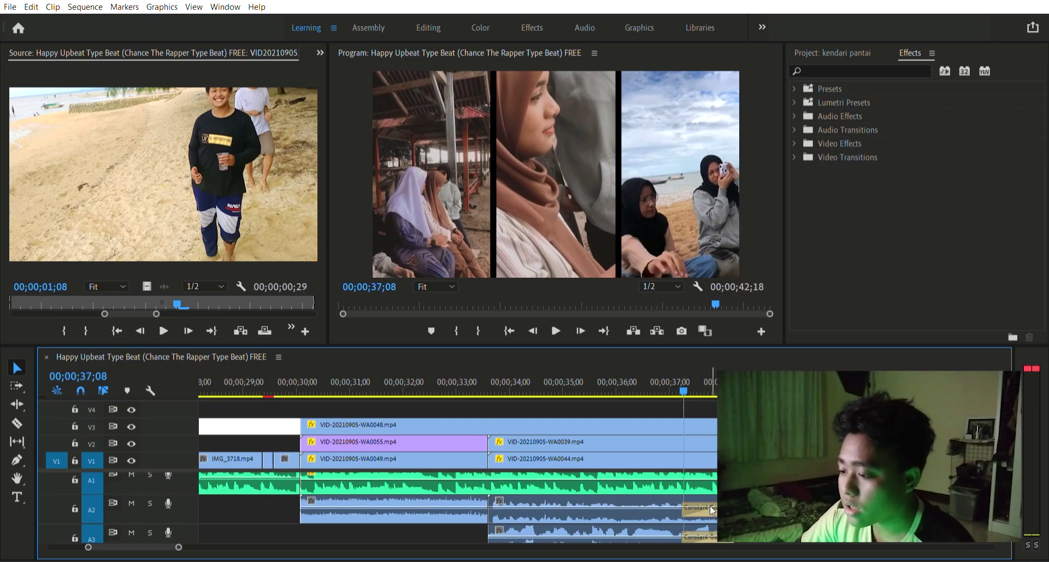
click(692, 381)
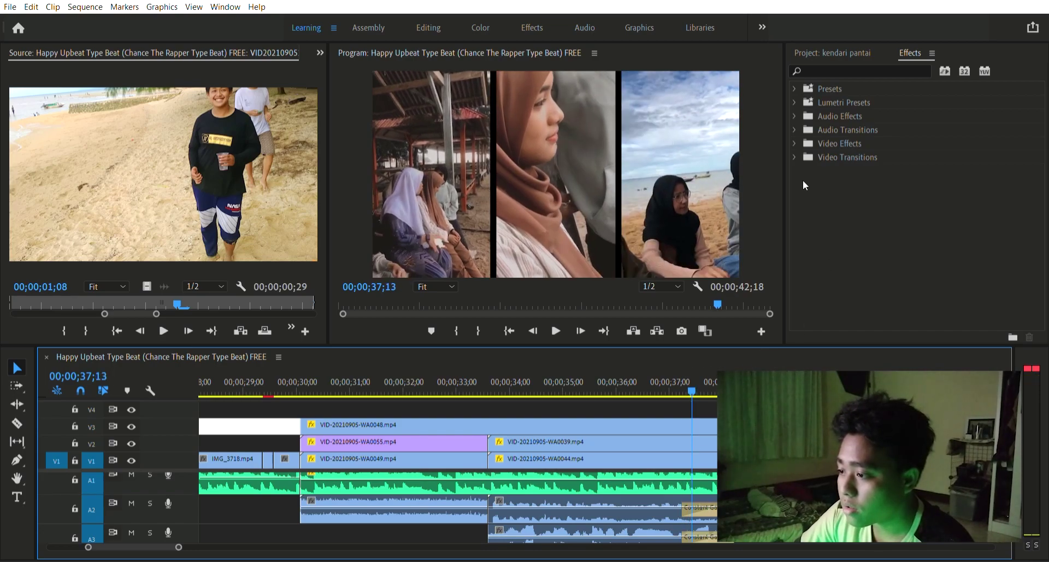
click(795, 130)
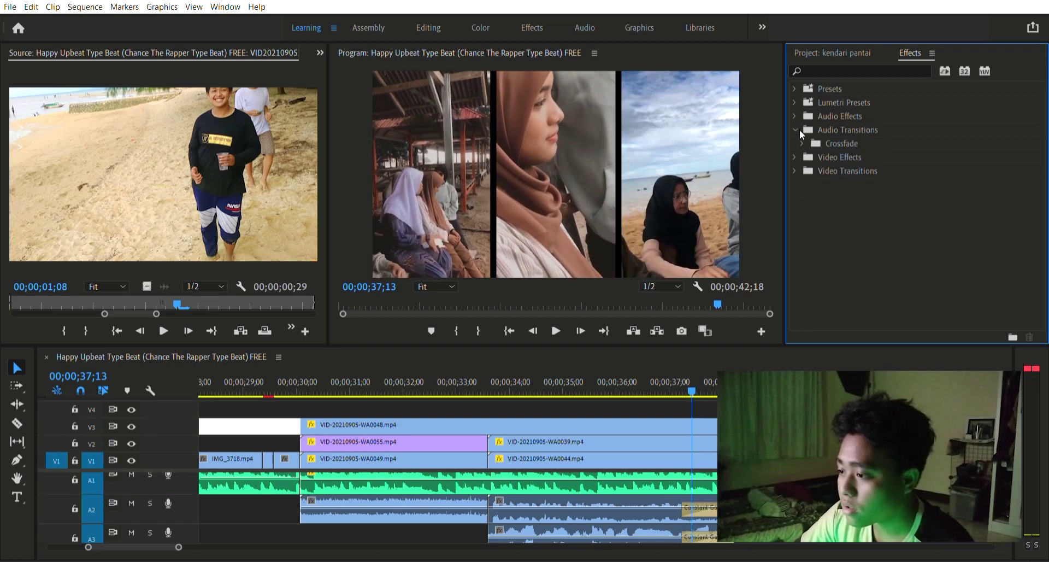
click(803, 142)
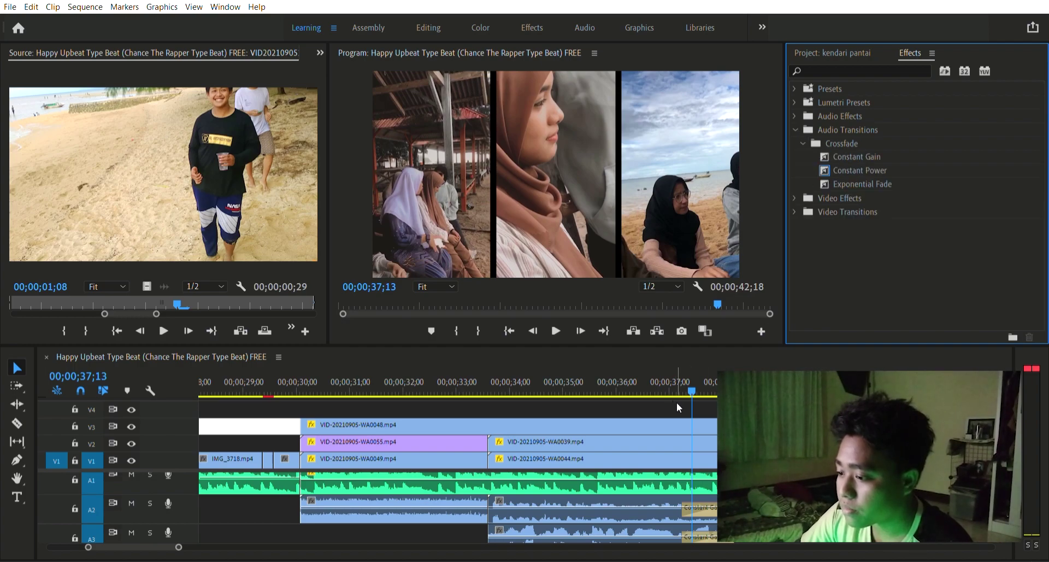
- Play across the cut from the split screen into the Cross Dissolve of cepat 3.mp4 and scrub to 00;00;39;10
drag(689, 378, 642, 382)
click(555, 330)
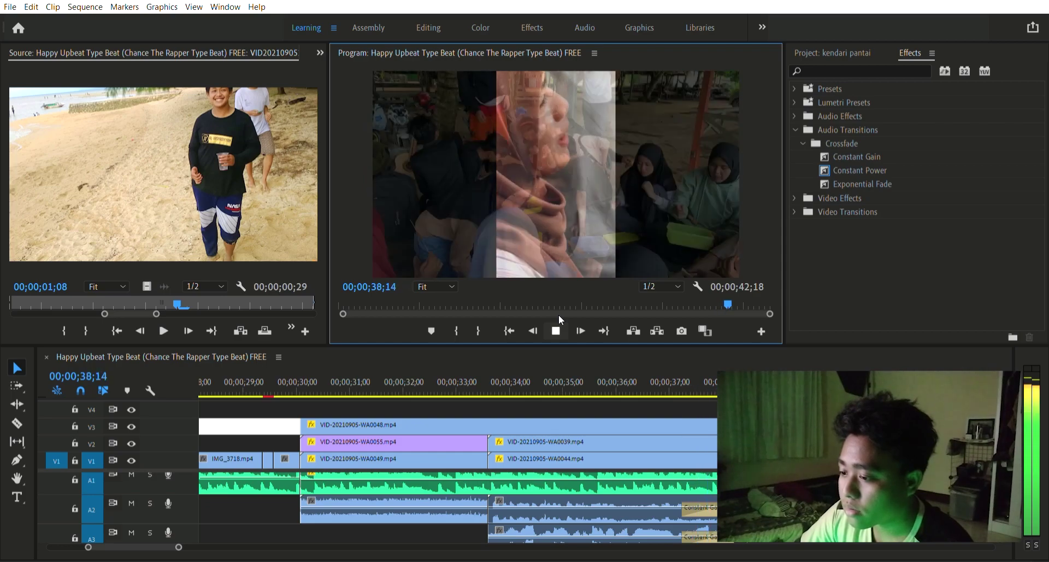
key(space)
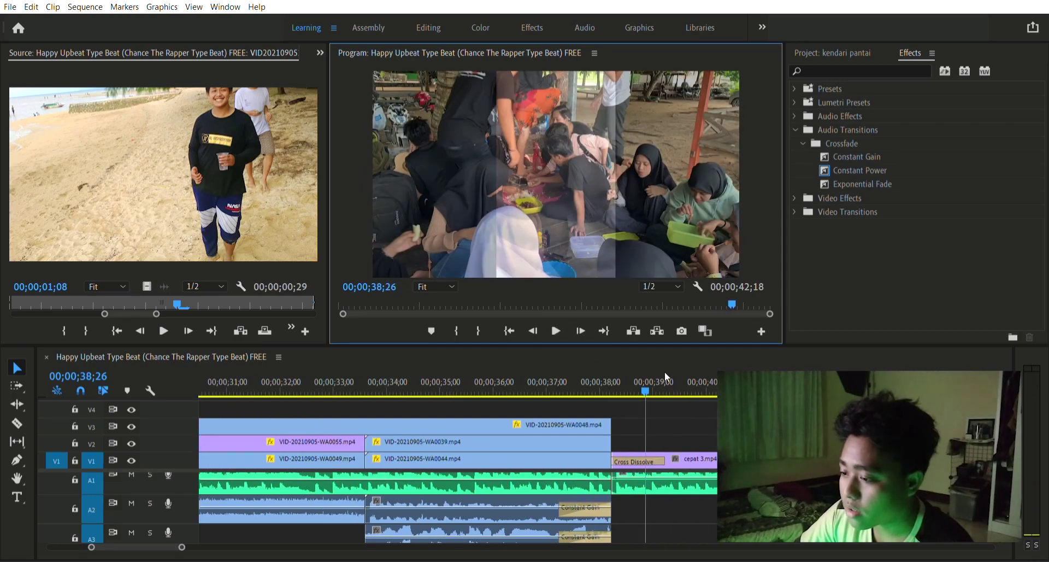
drag(642, 382, 671, 390)
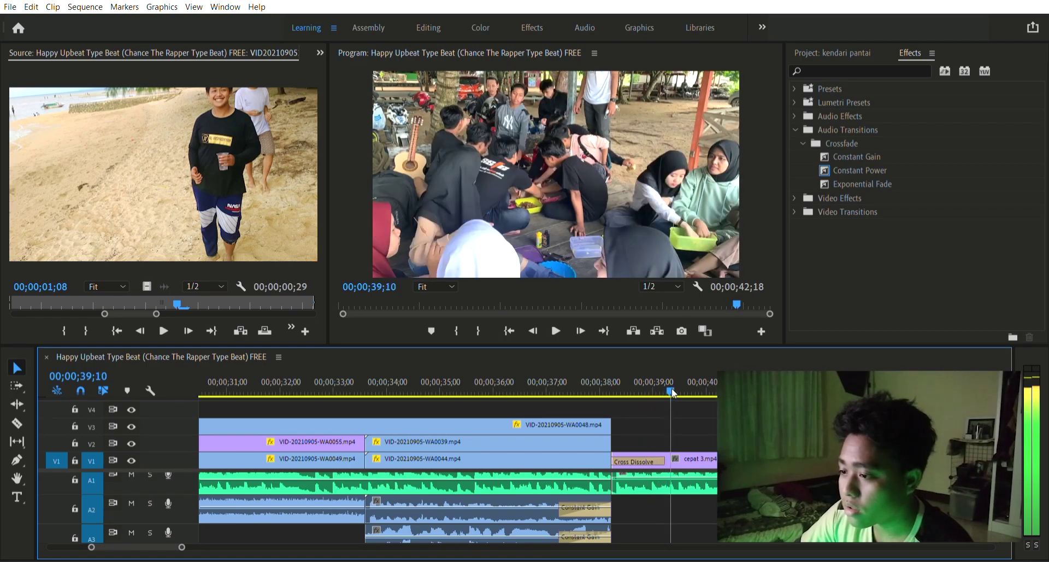
- Play cepat 3.mp4 from 00;00;39;10 and stop at 00;00;40;23, inside its closing Cross Dissolve
scroll(694, 458, down, 3)
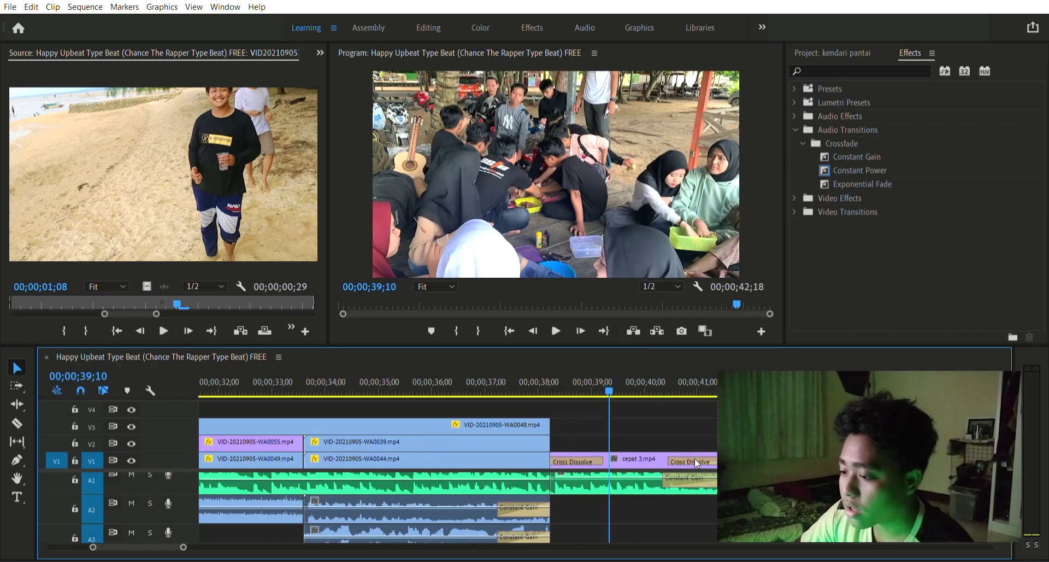
click(549, 311)
key(space)
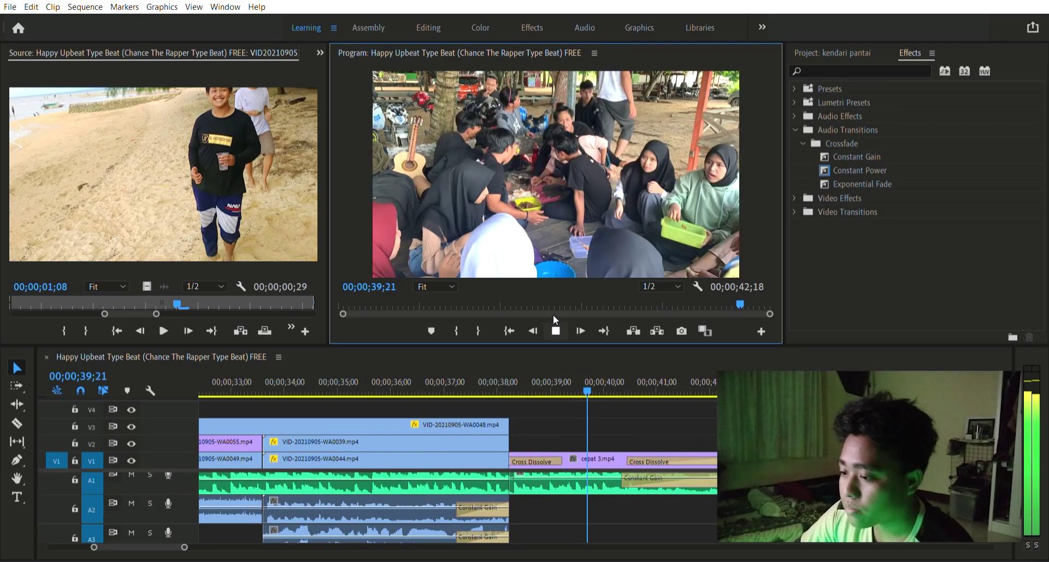
key(space)
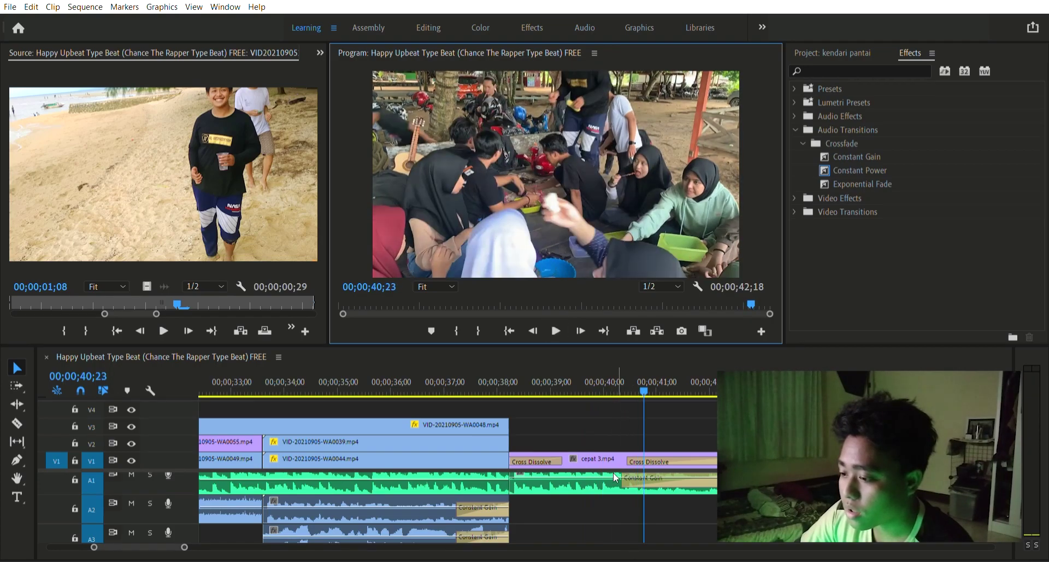
- Return to the split screen at 00;00;35;23 and show the effect controls of the music clip on A1
click(626, 427)
drag(627, 383, 382, 462)
scroll(379, 463, up, 4)
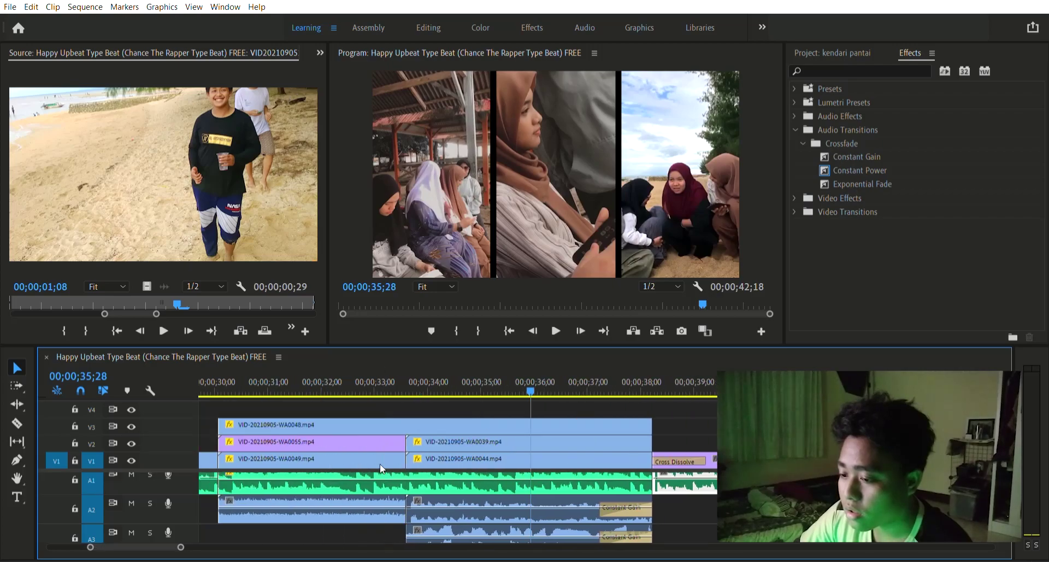
click(583, 381)
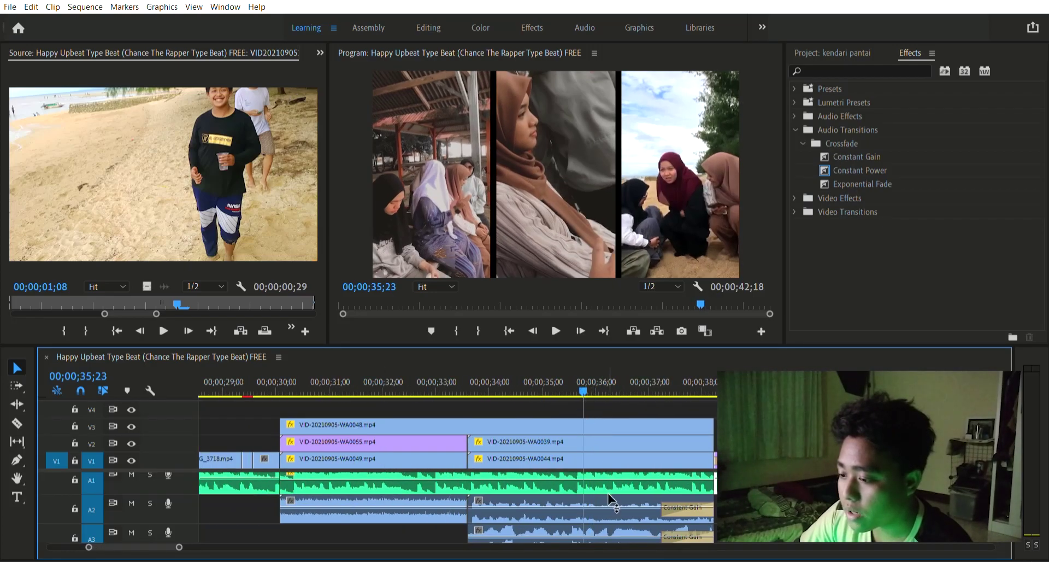
click(617, 477)
click(320, 53)
click(322, 64)
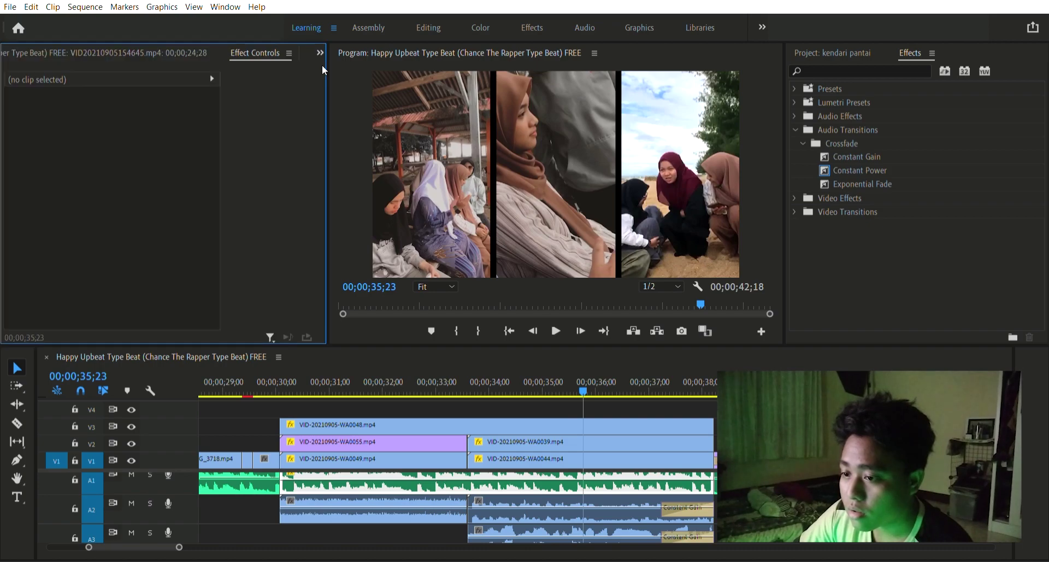
click(539, 477)
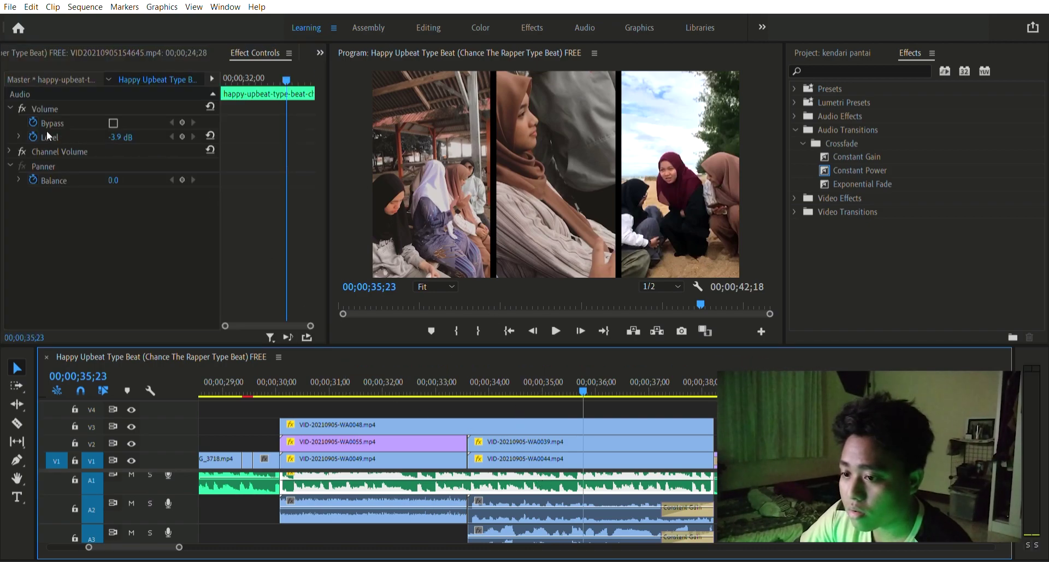
- Play from 00;00;35;23 into the closing fade, then step and scrub through it between 00;00;40;08 and 00;00;41;02
click(555, 331)
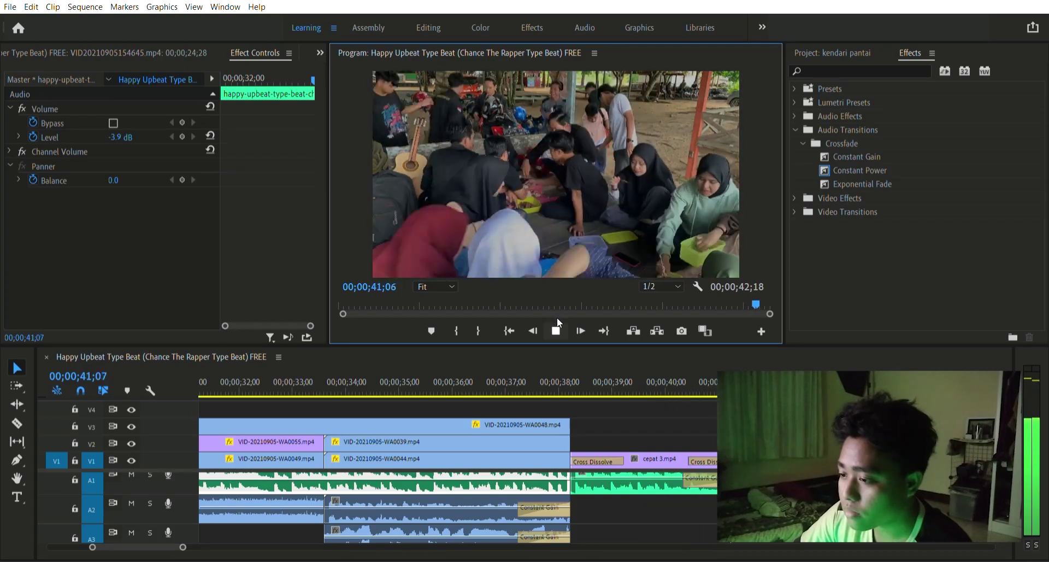
drag(780, 383, 701, 382)
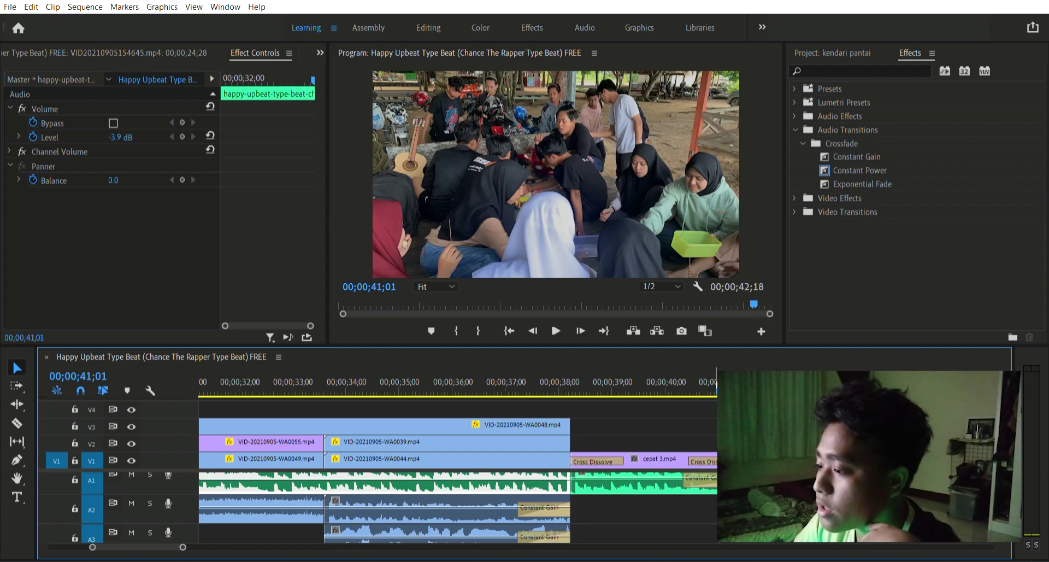
click(686, 382)
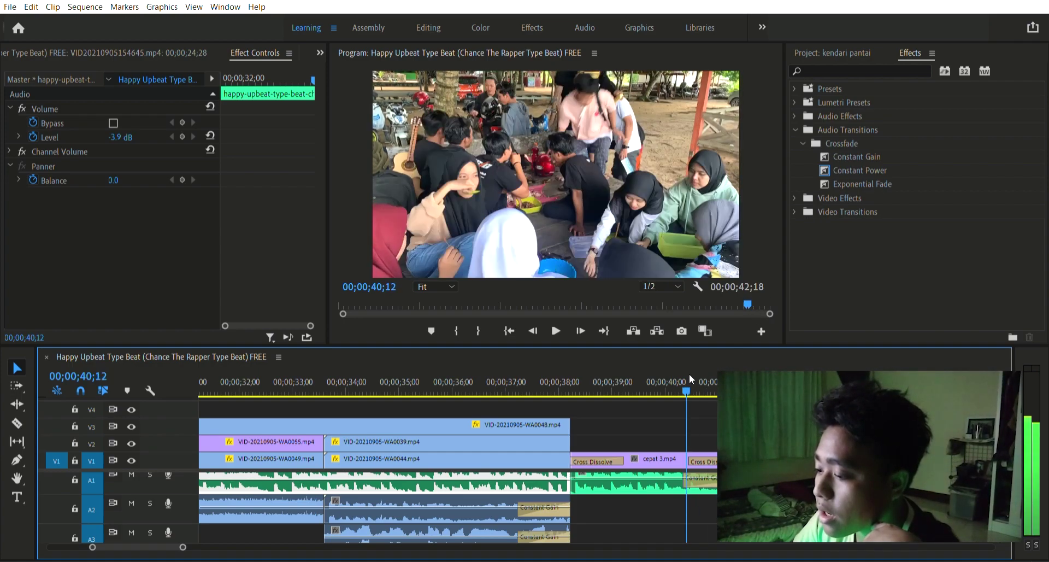
key(Left)
key(Left)
key(Left)
key(Left)
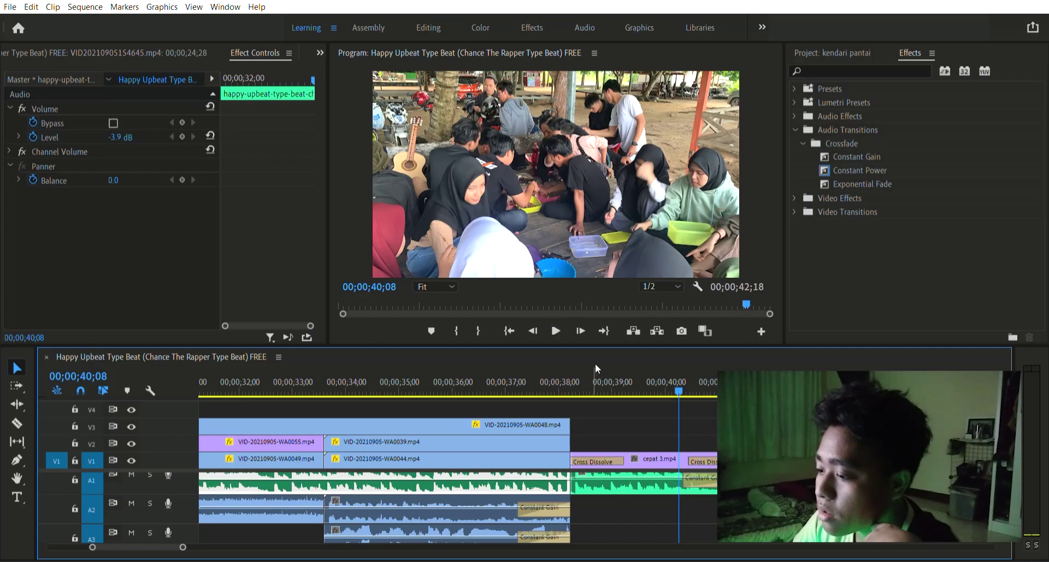
drag(679, 382, 721, 392)
- Go back to the start of the sequence and play the opening split screen up to 00;00;01;22
scroll(660, 414, up, 5)
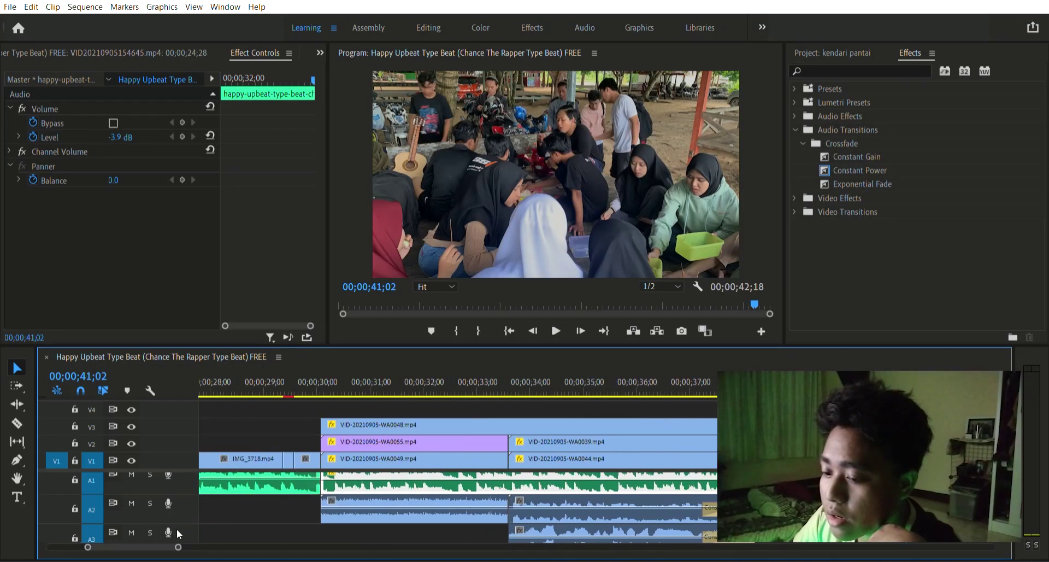
key(minus)
key(minus)
key(minus)
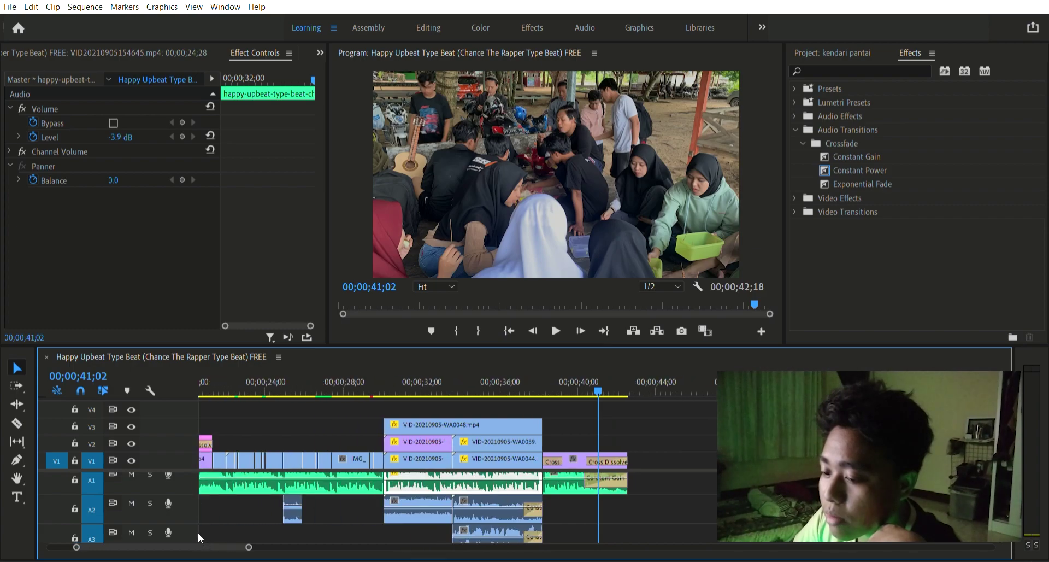
scroll(198, 532, up, 10)
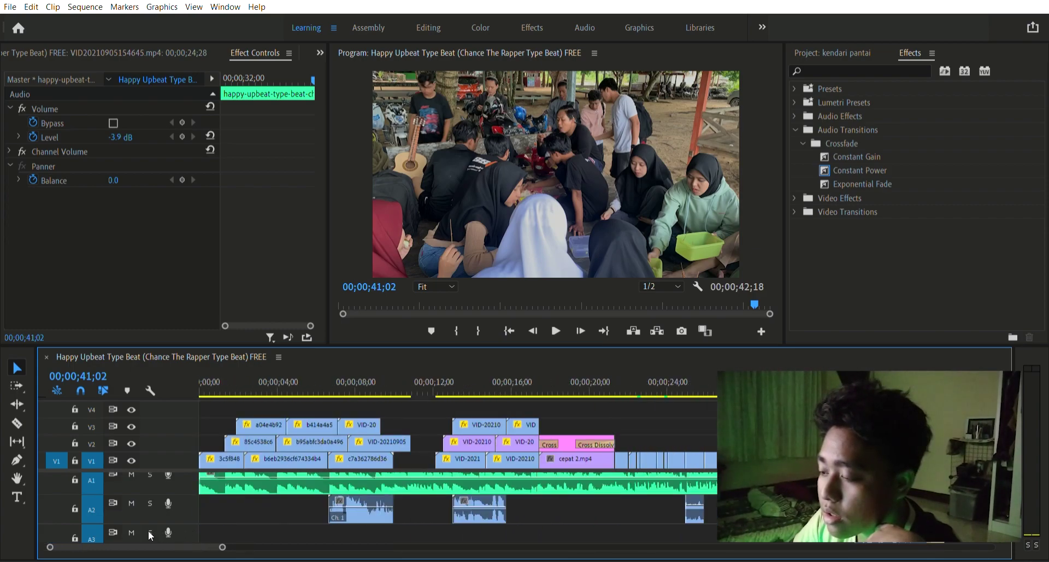
click(204, 381)
click(201, 376)
click(556, 330)
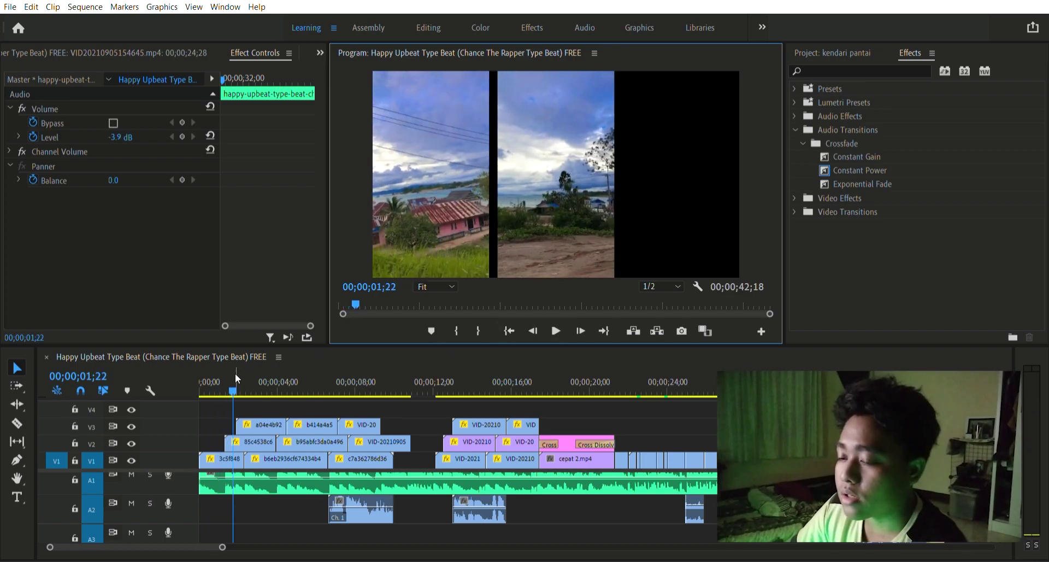
- Scrub through the first split-screen section to 00;00;09;24, look over the following clips and return to 00;00;05;12
drag(235, 374, 251, 377)
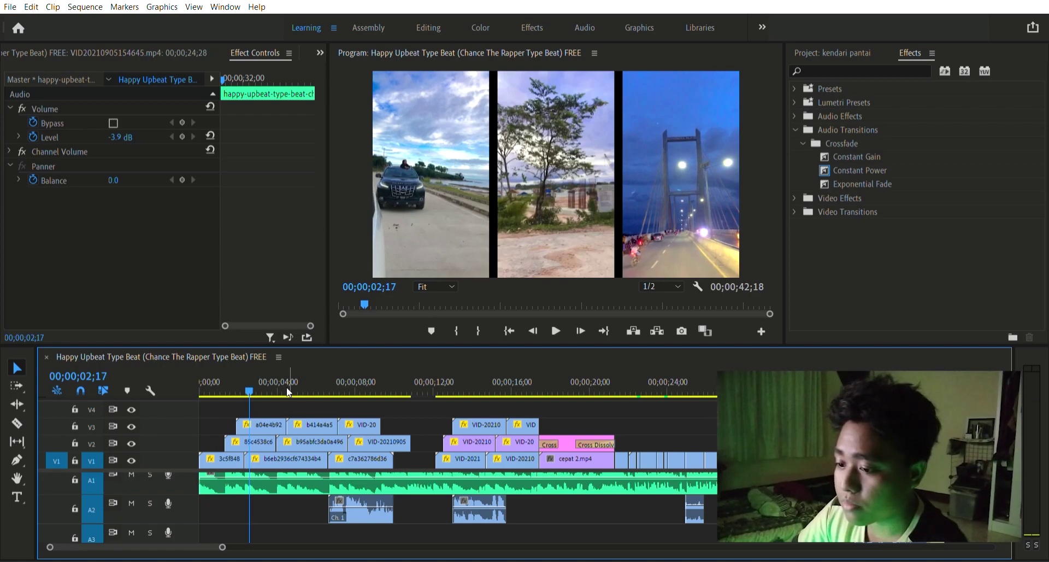
drag(254, 373, 390, 426)
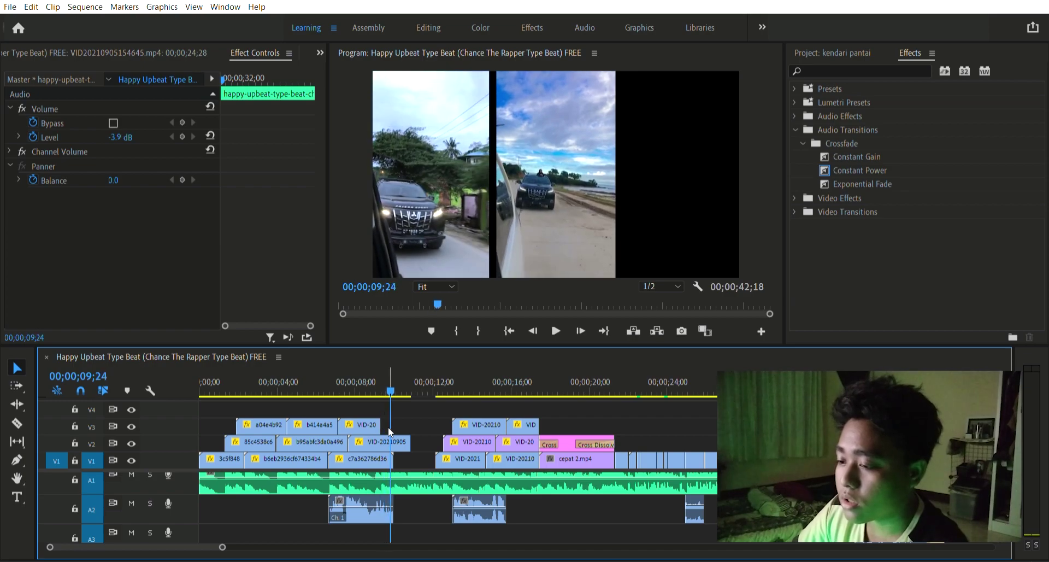
scroll(459, 426, down, 1)
scroll(518, 437, down, 4)
drag(500, 379, 335, 386)
scroll(336, 385, up, 5)
click(306, 372)
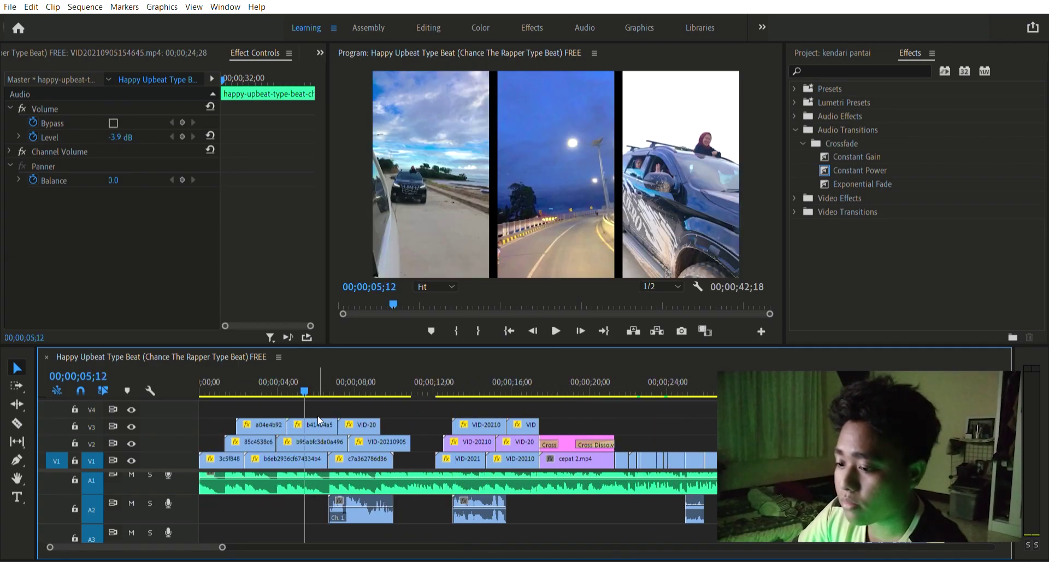
- Inspect the motion settings of the middle-panel clip on V2 and of VID-20210905-WA0039 on V3 at 00;00;08;08
click(319, 437)
click(361, 378)
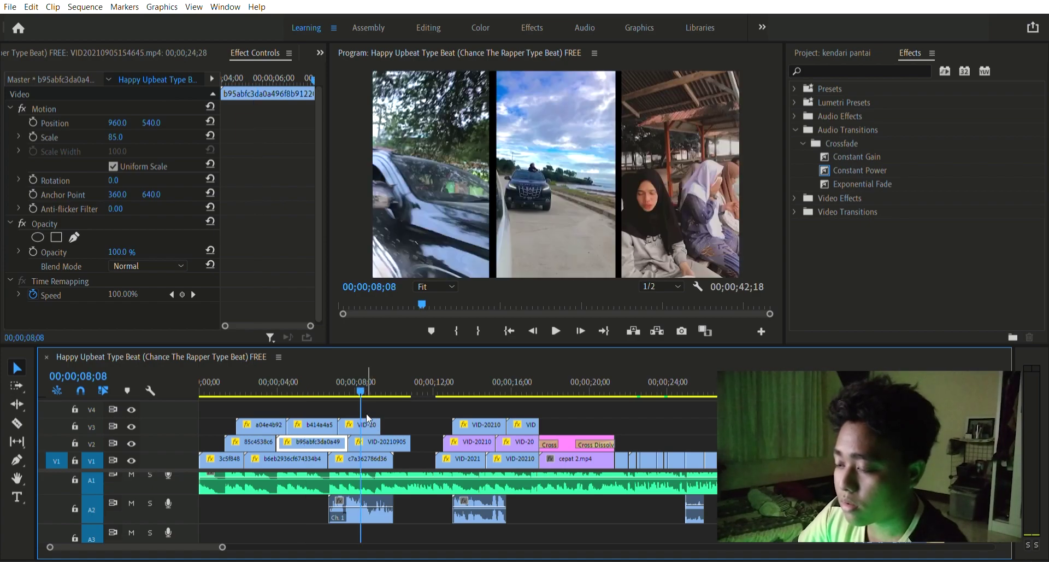
click(371, 424)
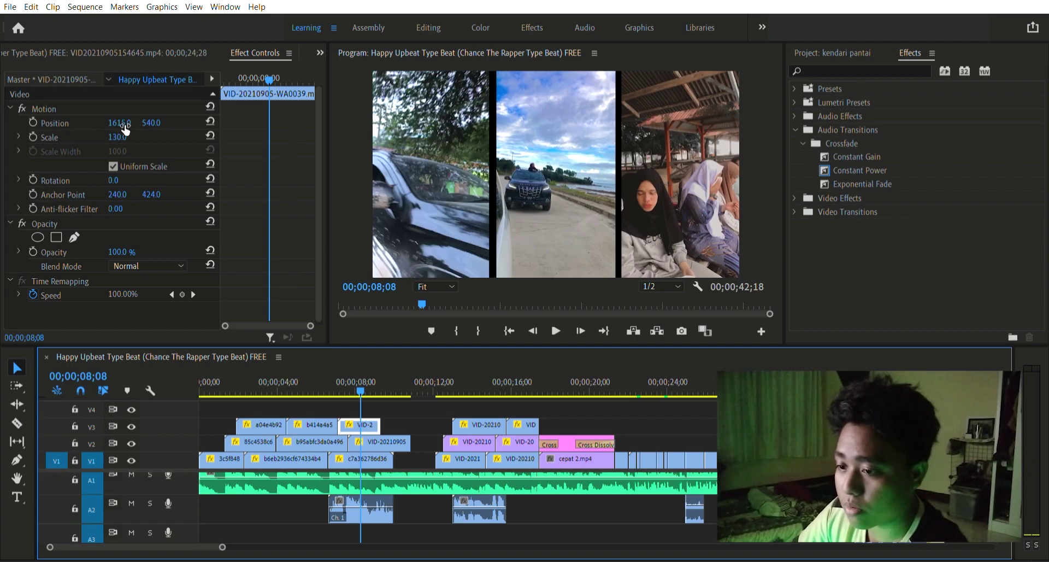
- Reset the scale of the VID-20210905-WA0039 clip on V3 to its default, then set it to 130
click(210, 133)
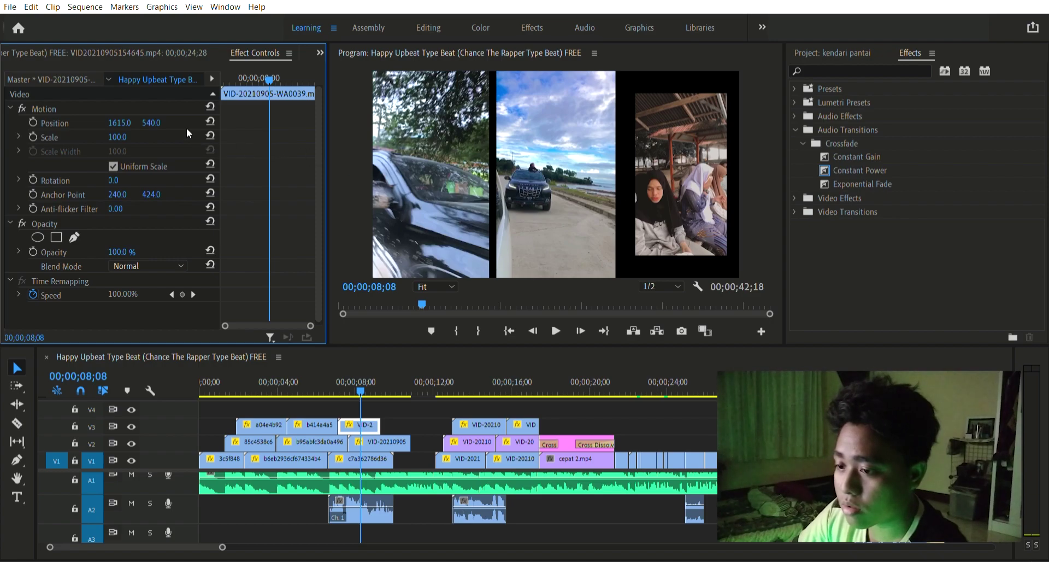
key(BackSpace)
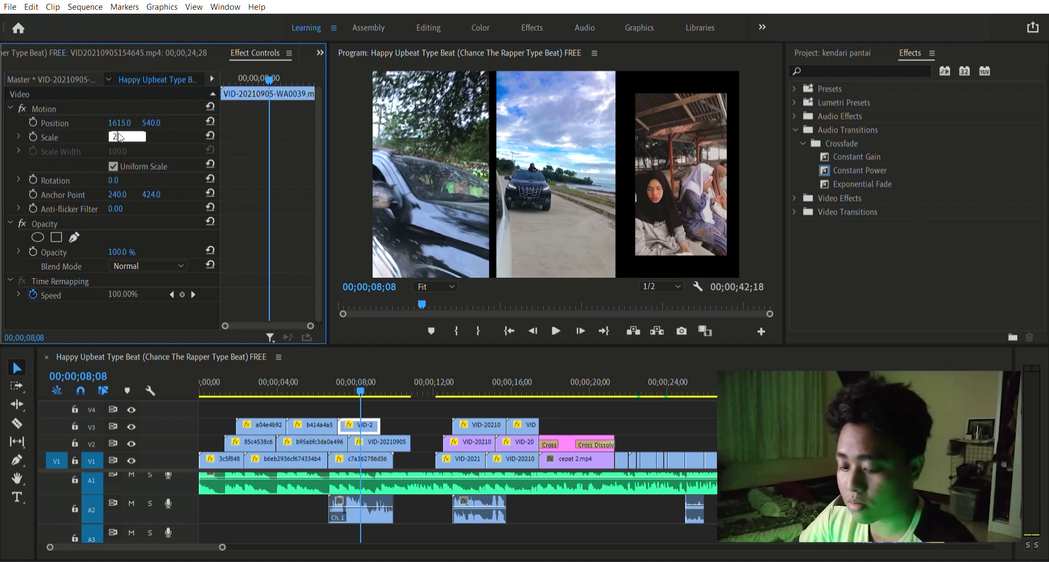
text(130)
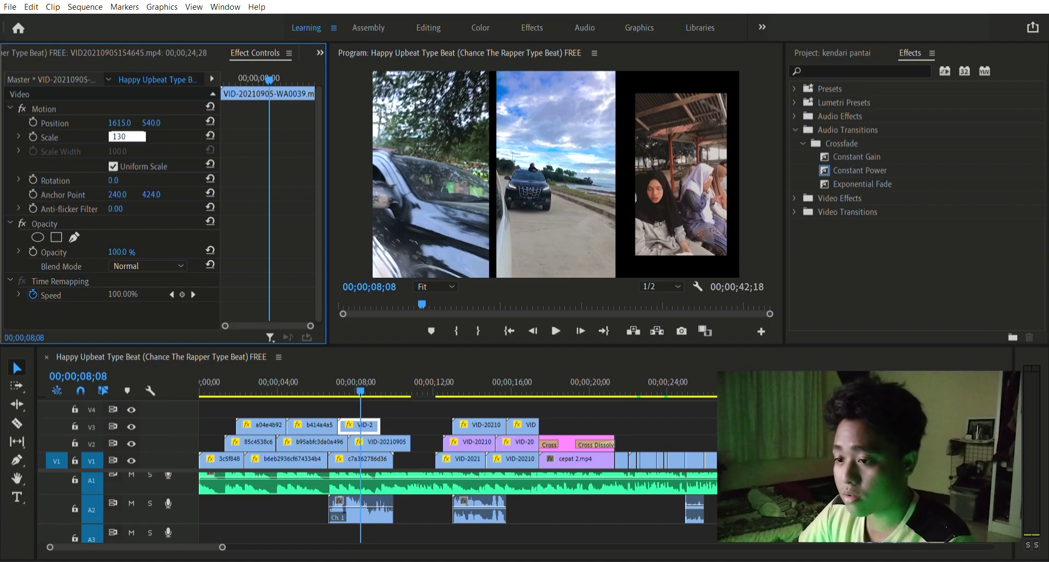
key(Return)
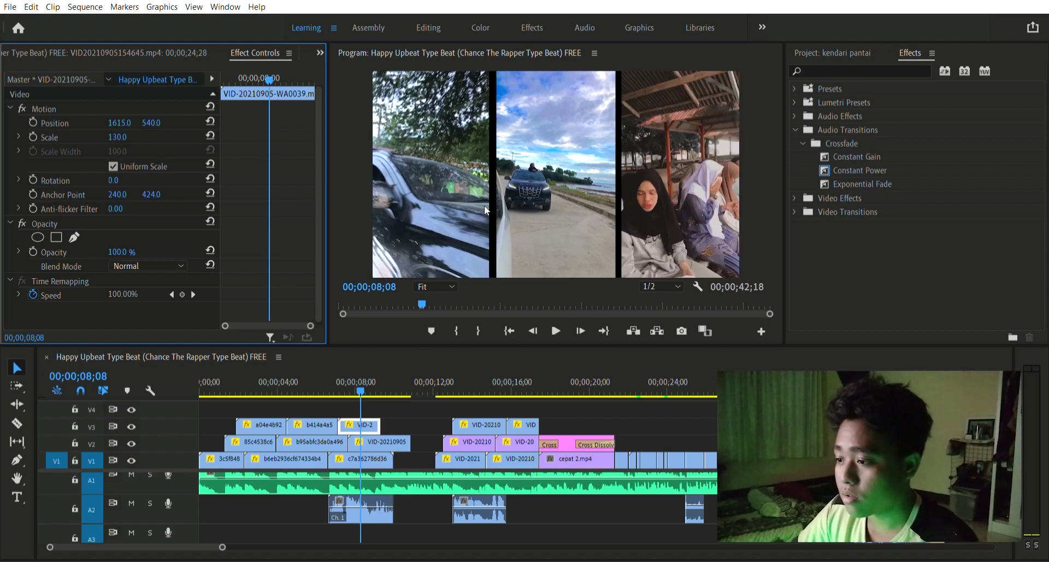
- Scrub back to 00;00;05;22 and open the export settings for the sequence
drag(362, 368, 311, 372)
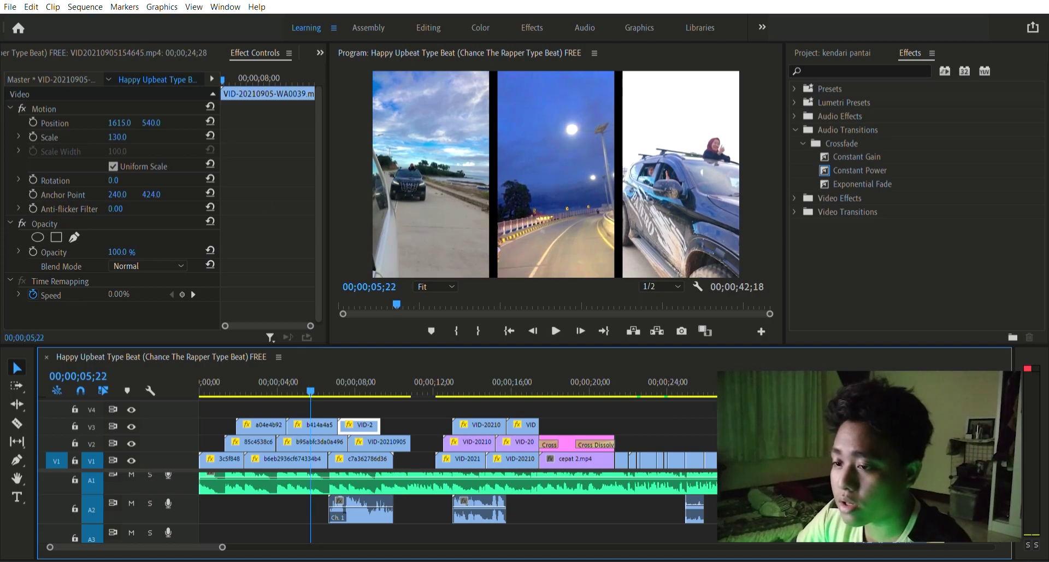
key(ctrl+m)
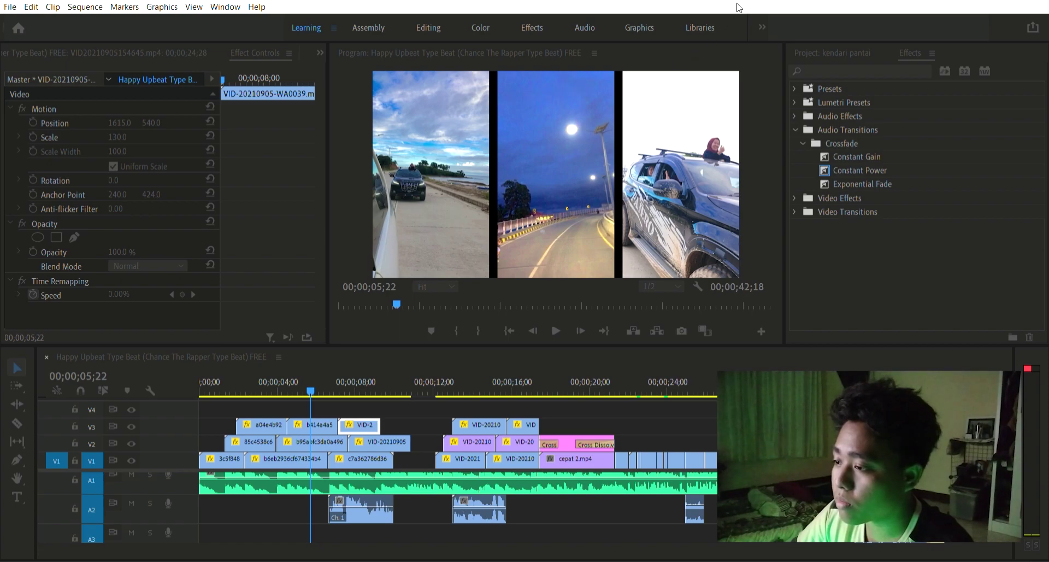
- Scrub through the later parts of the sequence and return the playhead to 00;00;00;00
drag(310, 370, 553, 416)
scroll(553, 416, down, 5)
drag(389, 372, 441, 417)
scroll(441, 418, up, 3)
scroll(441, 418, up, 2)
drag(214, 381, 200, 376)
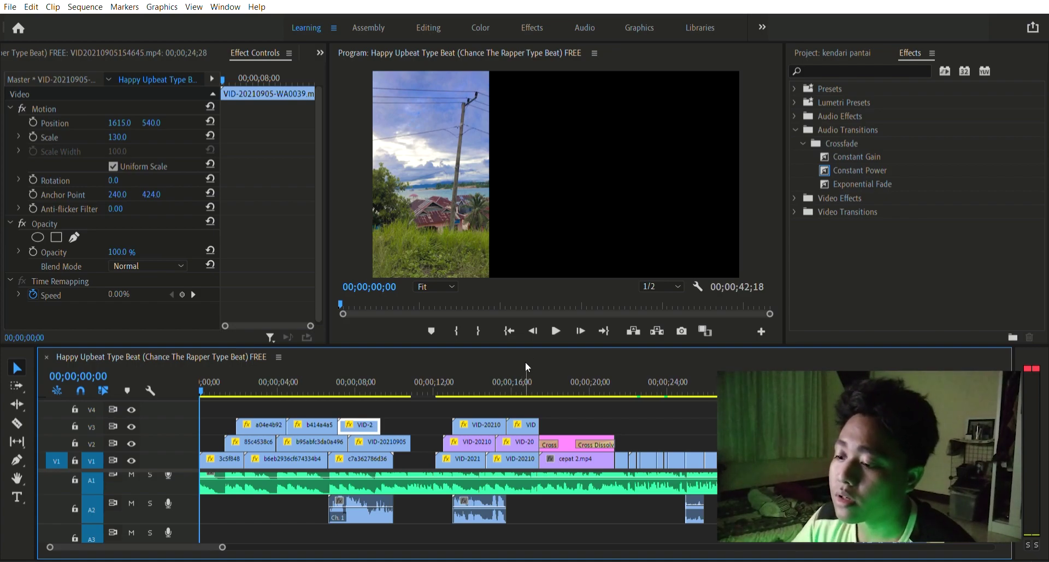
- Scrub to 00;00;05;13, play the TORONIPA title scene to 00;00;20;10 and move back to 00;00;18;25
drag(261, 373, 305, 388)
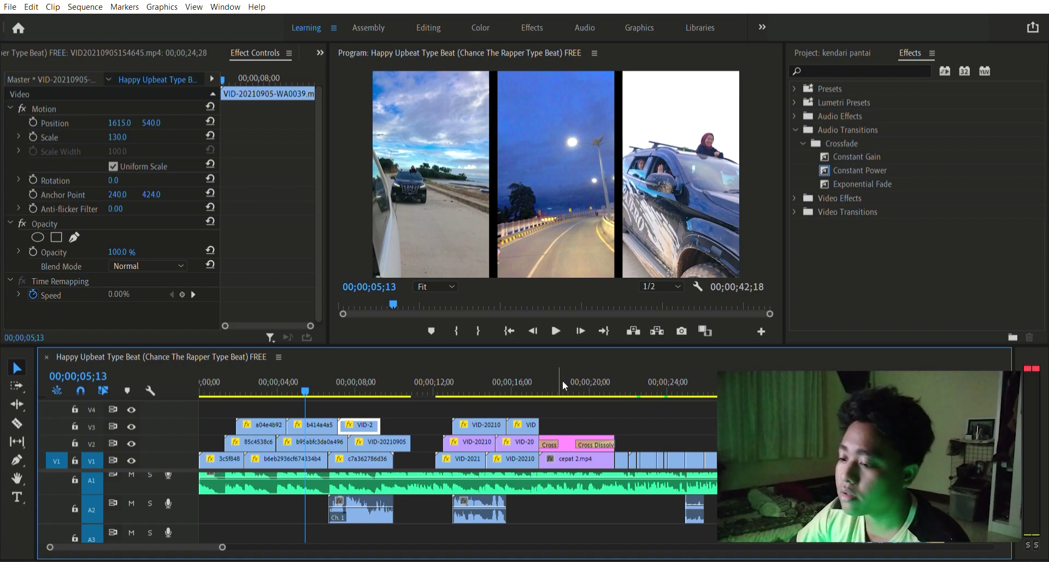
click(597, 371)
key(space)
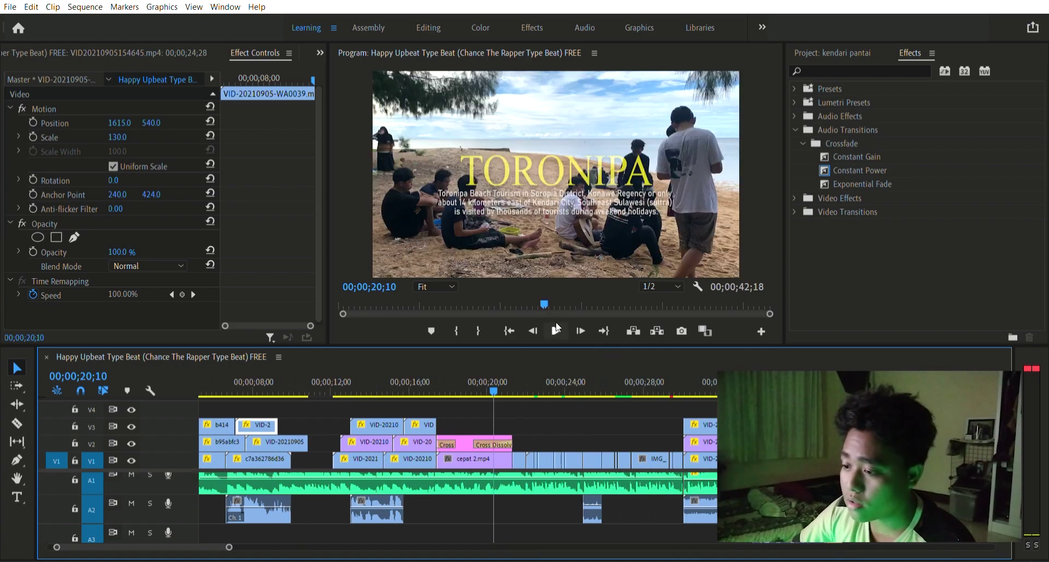
click(463, 382)
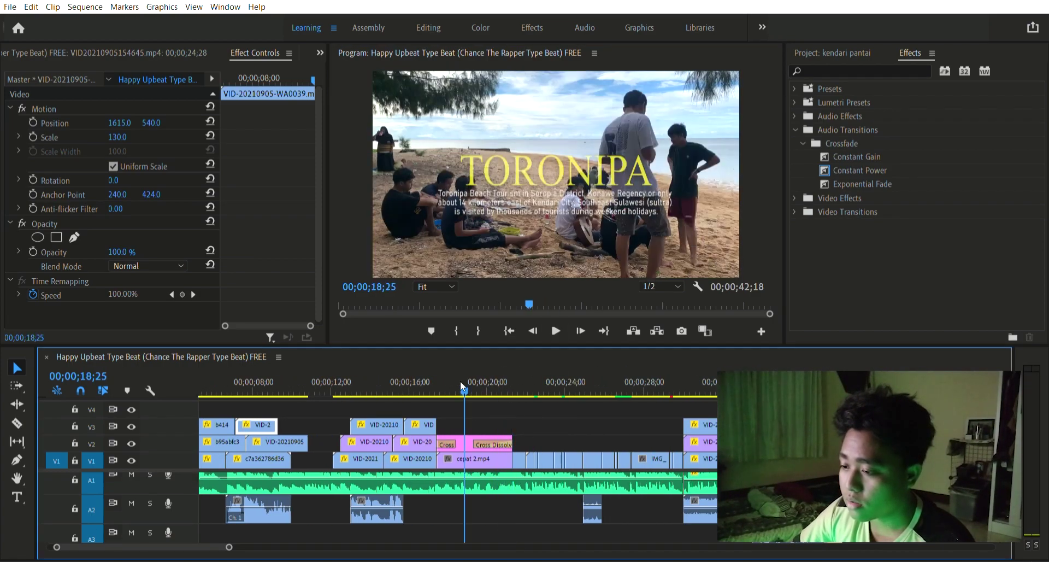